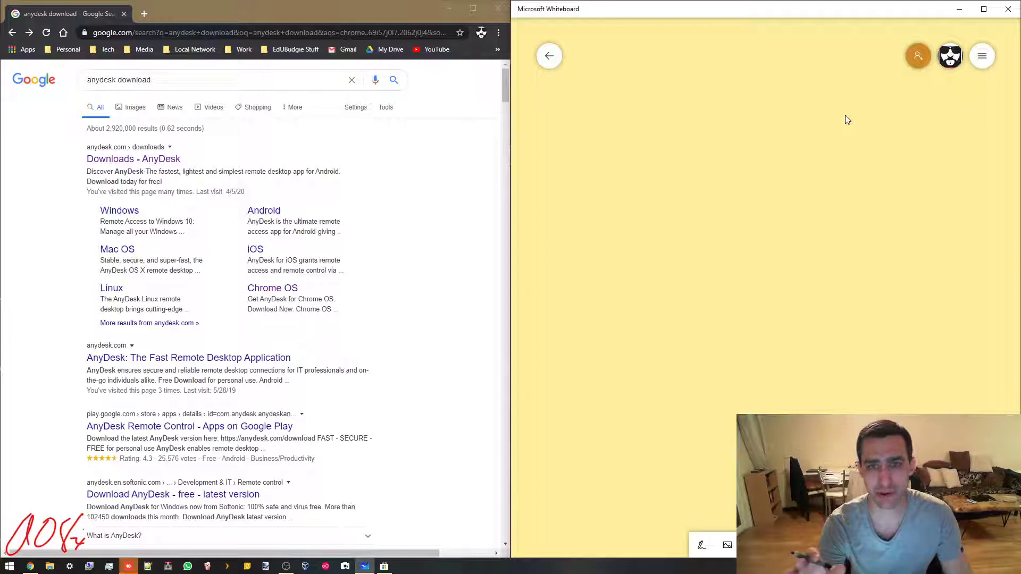
Step: Select the black pen from the ink toolbar
{"action": "left_click", "coordinate": [702, 545]}
{"action": "left_click", "coordinate": [643, 542]}
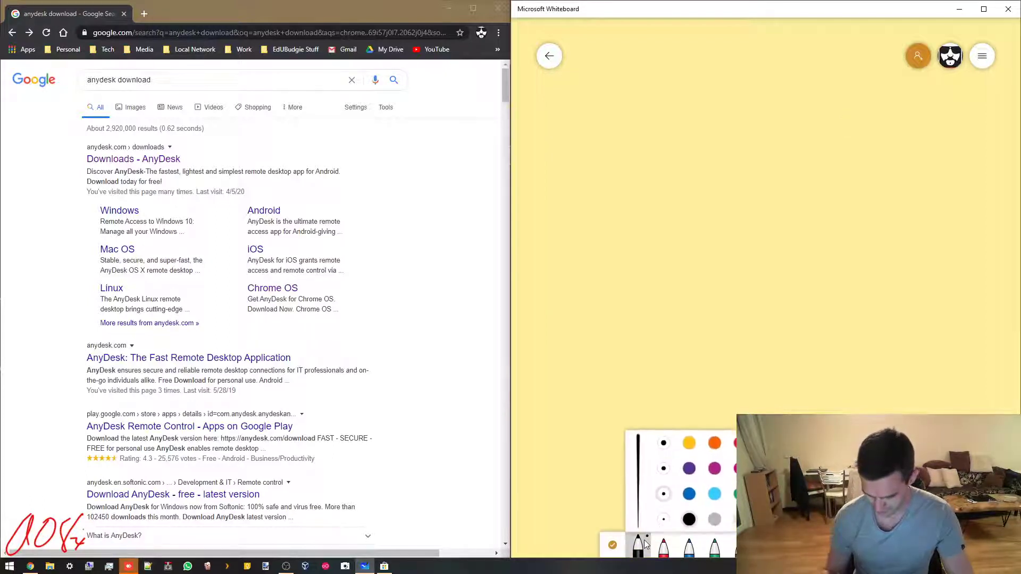
{"action": "left_click", "coordinate": [643, 212]}
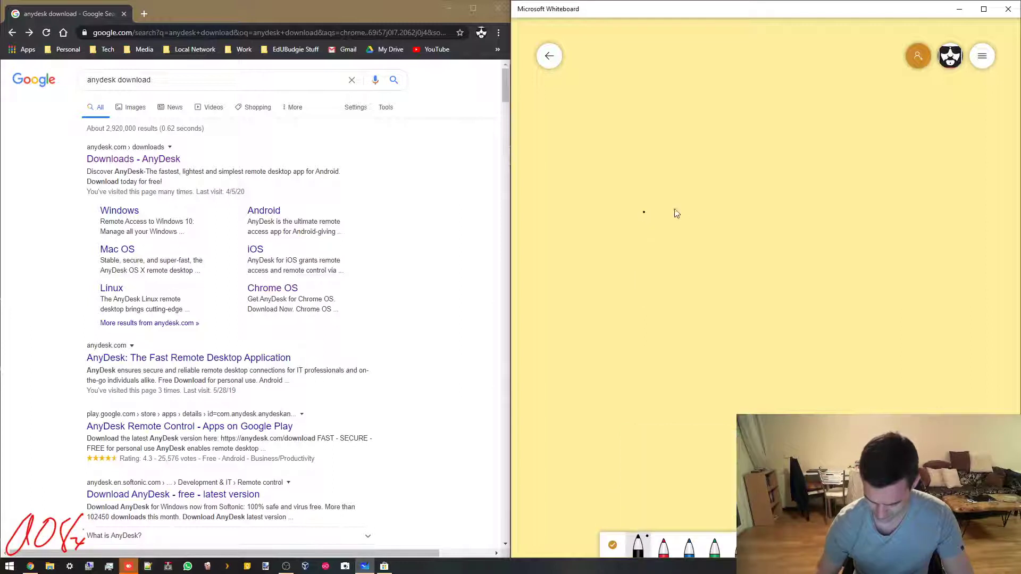
Step: Handwrite 'Hello Everyone!!!' and draw a long underline beneath it
{"action": "left_click_drag", "start_coordinate": [653, 268], "coordinate": [657, 287]}
{"action": "left_click_drag", "start_coordinate": [644, 279], "coordinate": [695, 286]}
{"action": "left_click_drag", "start_coordinate": [695, 211], "coordinate": [725, 246]}
{"action": "mouse_move", "coordinate": [708, 185]}
{"action": "left_mouse_down"}
{"action": "mouse_move", "coordinate": [740, 229]}
{"action": "mouse_move", "coordinate": [756, 208]}
{"action": "left_mouse_up"}
{"action": "mouse_move", "coordinate": [671, 333]}
{"action": "left_mouse_down"}
{"action": "mouse_move", "coordinate": [740, 323]}
{"action": "mouse_move", "coordinate": [706, 304]}
{"action": "left_mouse_up"}
{"action": "left_click_drag", "start_coordinate": [684, 348], "coordinate": [709, 335]}
{"action": "mouse_move", "coordinate": [718, 308]}
{"action": "left_mouse_down"}
{"action": "mouse_move", "coordinate": [746, 330]}
{"action": "mouse_move", "coordinate": [860, 290]}
{"action": "mouse_move", "coordinate": [873, 258]}
{"action": "mouse_move", "coordinate": [910, 227]}
{"action": "left_mouse_up"}
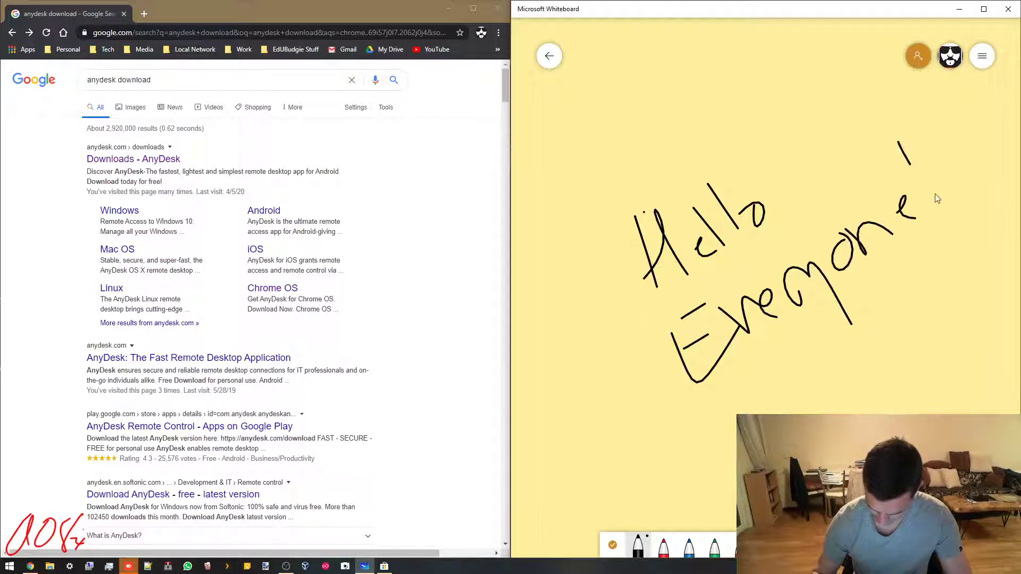
{"action": "mouse_move", "coordinate": [918, 119]}
{"action": "left_mouse_down"}
{"action": "mouse_move", "coordinate": [945, 157]}
{"action": "mouse_move", "coordinate": [979, 168]}
{"action": "left_mouse_up"}
{"action": "left_click", "coordinate": [952, 173]}
{"action": "left_click", "coordinate": [963, 191]}
{"action": "left_click", "coordinate": [944, 205]}
{"action": "left_click_drag", "start_coordinate": [758, 415], "coordinate": [951, 282]}
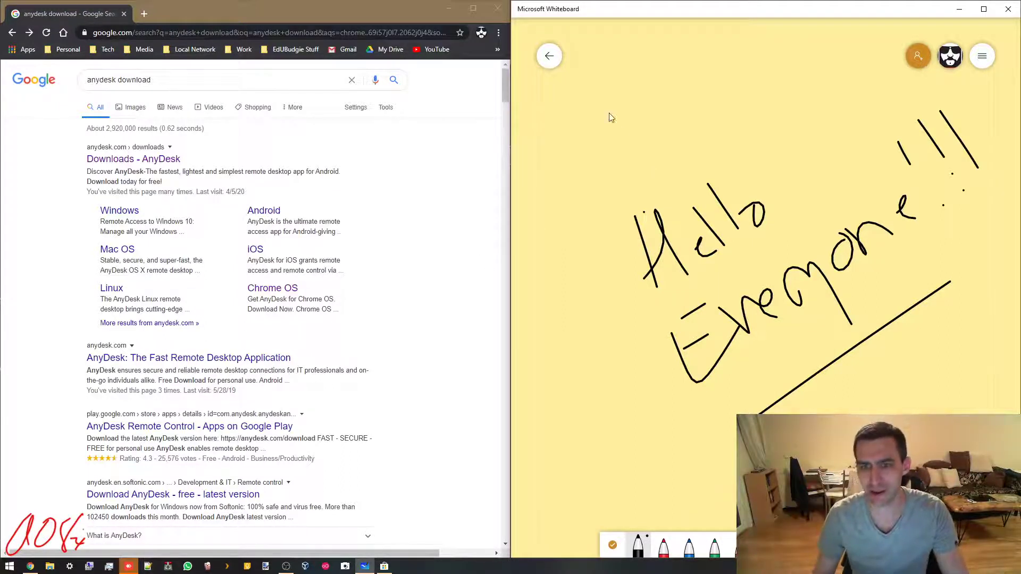
Step: Write a larger 'Hello' above the greeting with a swoosh underneath
{"action": "left_click_drag", "start_coordinate": [609, 113], "coordinate": [630, 193]}
{"action": "left_click_drag", "start_coordinate": [606, 160], "coordinate": [706, 134]}
{"action": "left_click_drag", "start_coordinate": [658, 108], "coordinate": [663, 171]}
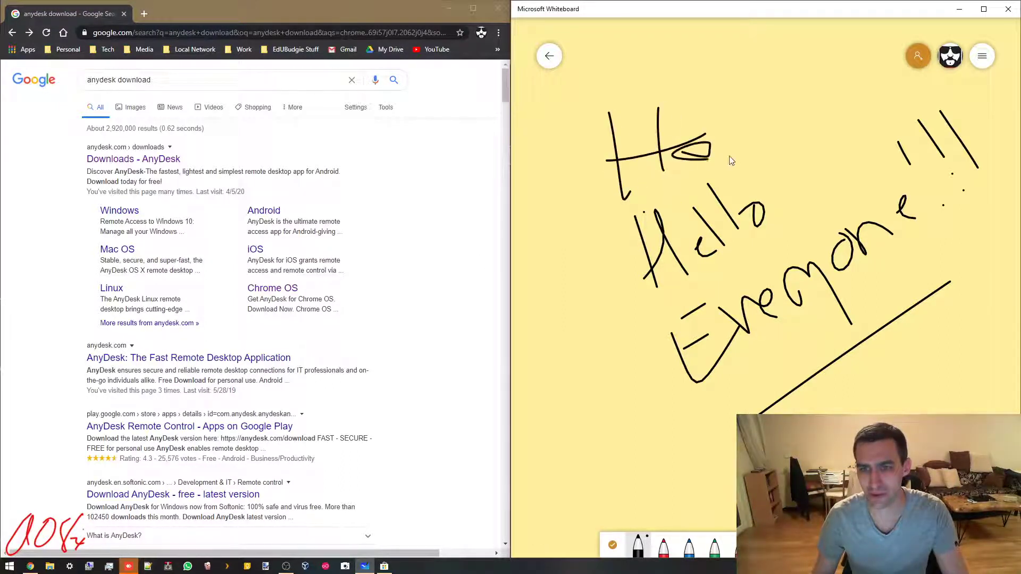
{"action": "left_click_drag", "start_coordinate": [792, 117], "coordinate": [828, 132]}
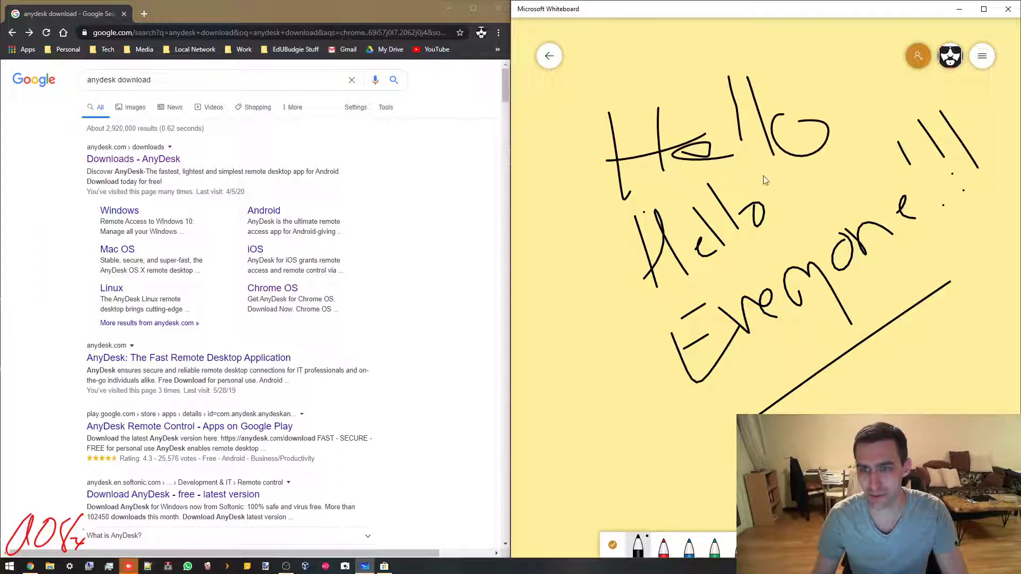
{"action": "left_click_drag", "start_coordinate": [764, 176], "coordinate": [831, 159]}
{"action": "left_click_drag", "start_coordinate": [779, 165], "coordinate": [809, 199]}
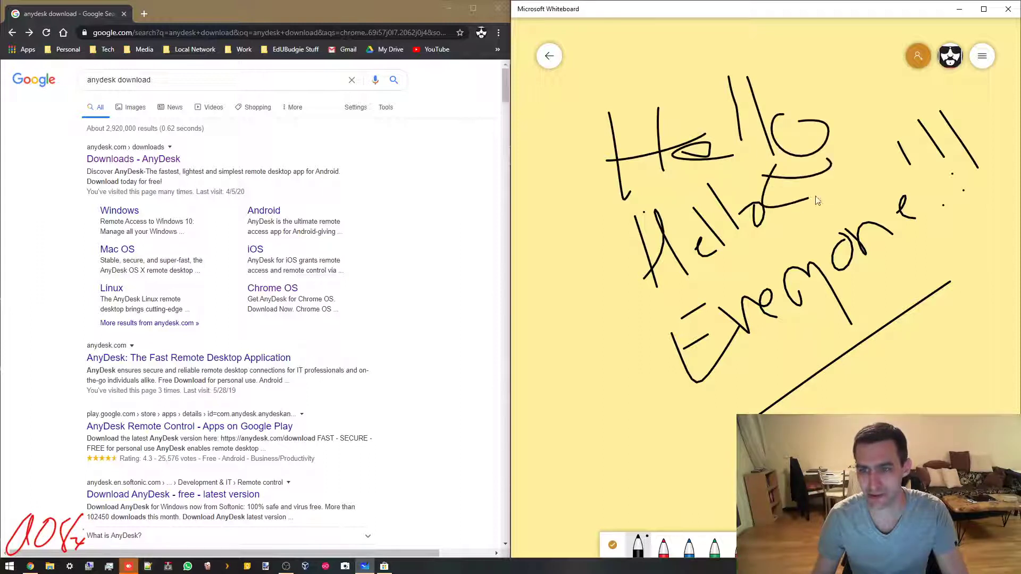
Step: Clear all ink with Settings > Clear canvas and unsnap the Whiteboard window
{"action": "left_click", "coordinate": [983, 57]}
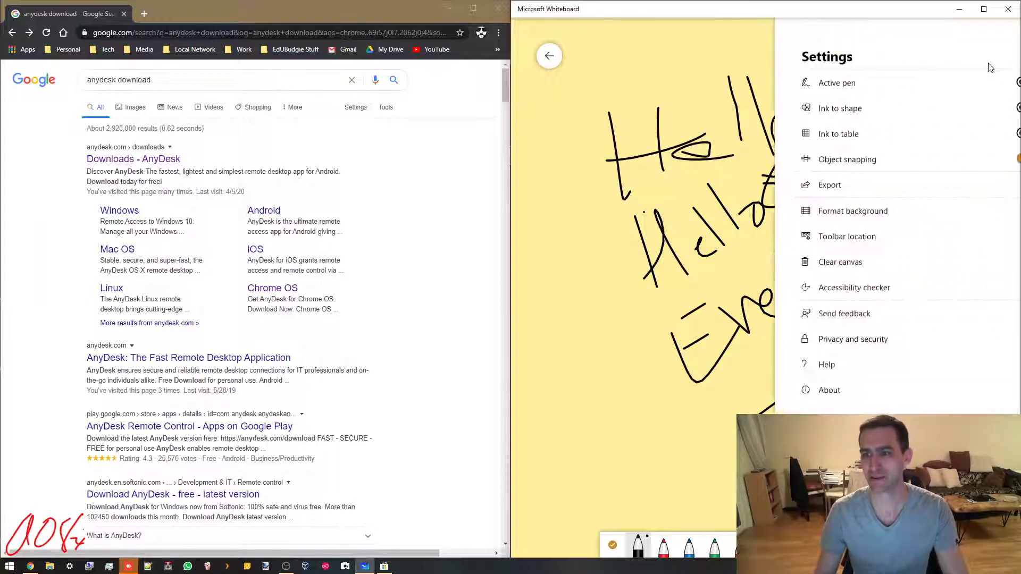
{"action": "left_click", "coordinate": [813, 263]}
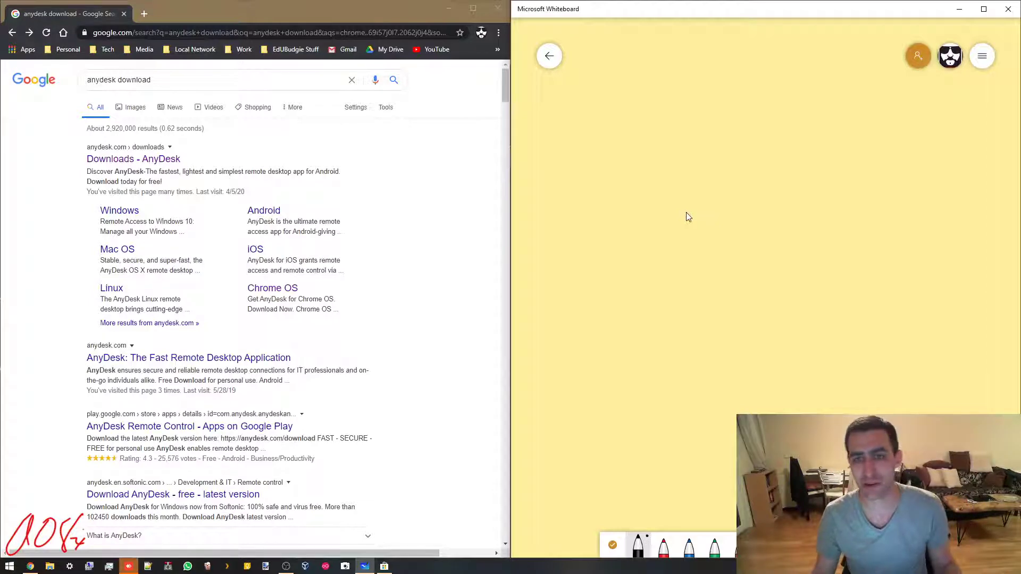
{"action": "left_click_drag", "start_coordinate": [728, 11], "coordinate": [549, 62]}
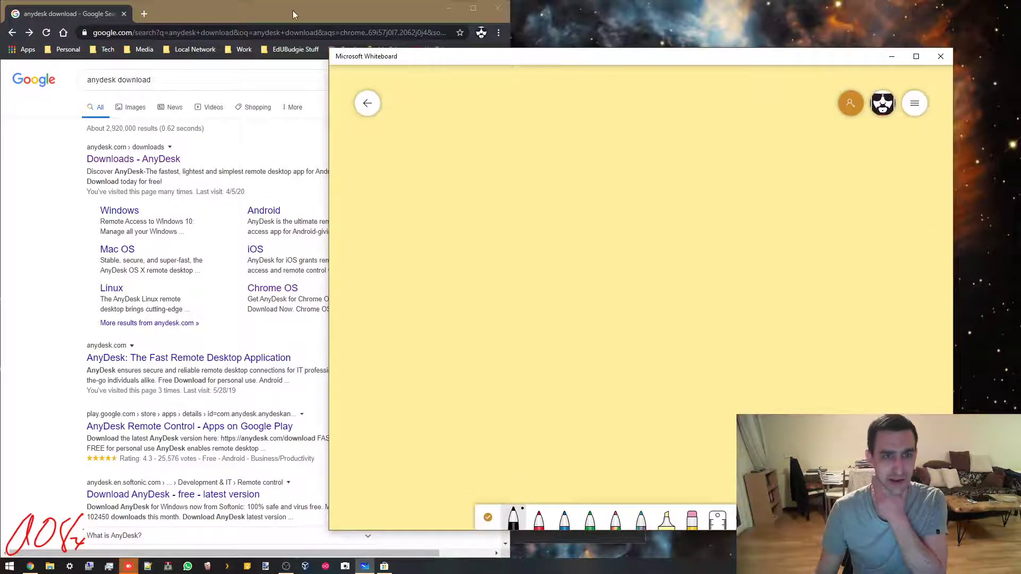
Step: Launch ActivInspire, accept the licence, continue the trial and dismiss the Dashboard
{"action": "left_click_drag", "start_coordinate": [294, 15], "coordinate": [693, 76]}
{"action": "left_click_drag", "start_coordinate": [121, 81], "coordinate": [358, 103]}
{"action": "double_click", "coordinate": [21, 508]}
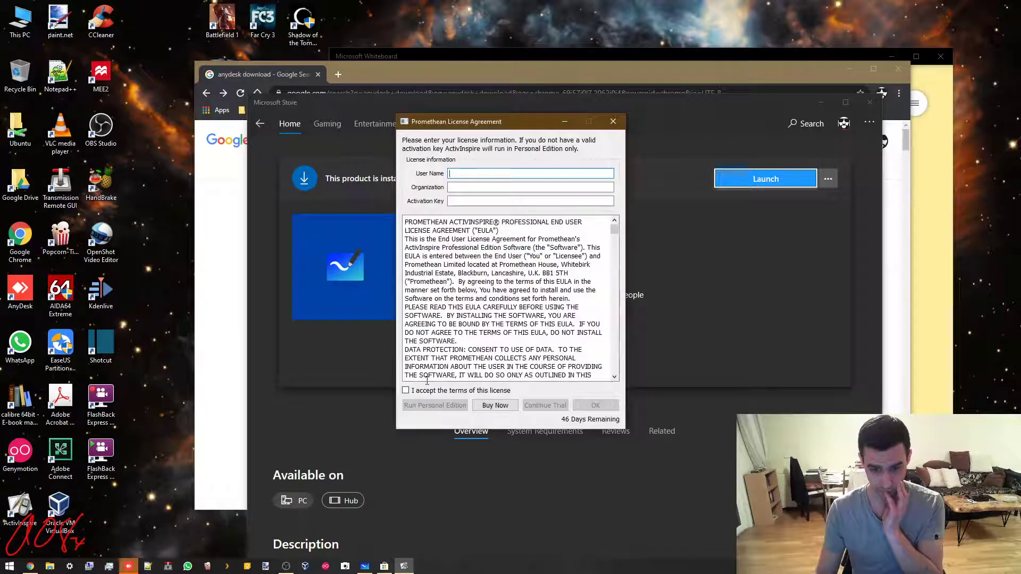
{"action": "left_click", "coordinate": [426, 391]}
{"action": "left_click", "coordinate": [548, 407]}
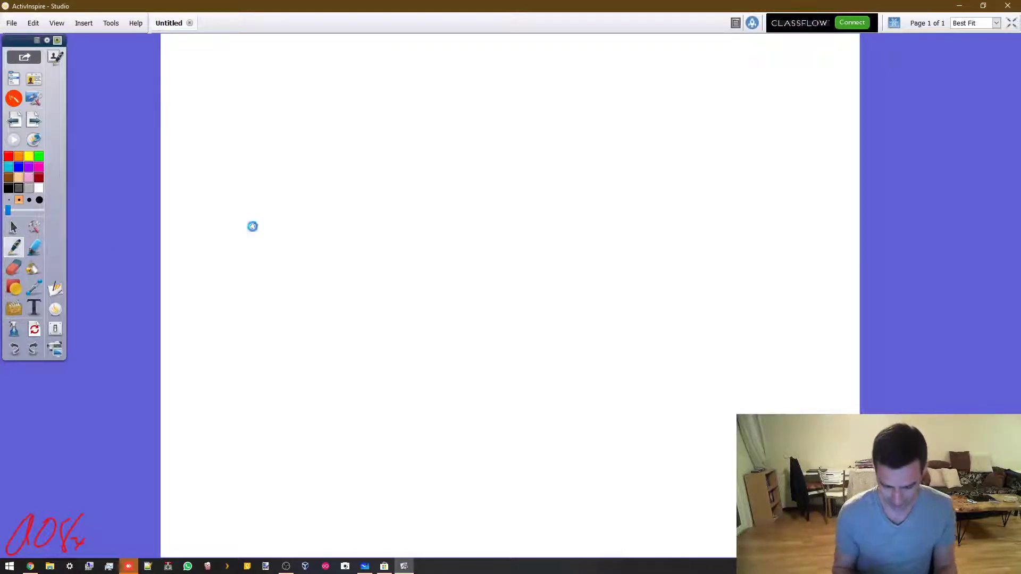
{"action": "key", "text": "Escape"}
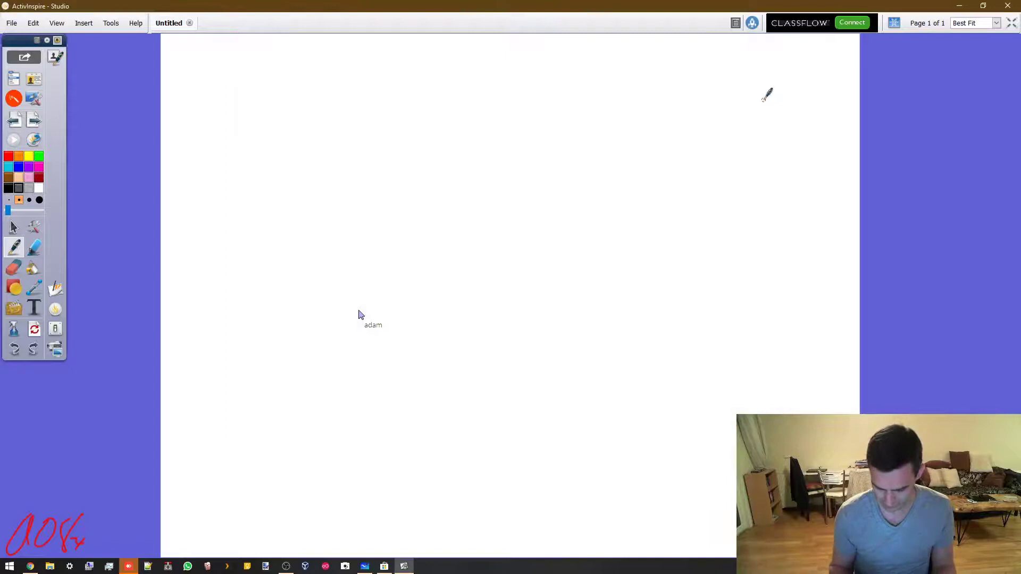
Step: Handwrite 'Hello' on the blank flipchart page and underline it
{"action": "left_click_drag", "start_coordinate": [342, 211], "coordinate": [378, 307]}
{"action": "left_click_drag", "start_coordinate": [358, 268], "coordinate": [388, 245]}
{"action": "left_click_drag", "start_coordinate": [372, 213], "coordinate": [396, 289]}
{"action": "left_click_drag", "start_coordinate": [401, 255], "coordinate": [452, 249]}
{"action": "left_click_drag", "start_coordinate": [438, 174], "coordinate": [463, 251]}
{"action": "mouse_move", "coordinate": [454, 157]}
{"action": "left_mouse_down"}
{"action": "mouse_move", "coordinate": [481, 229]}
{"action": "mouse_move", "coordinate": [534, 192]}
{"action": "left_mouse_up"}
{"action": "left_click_drag", "start_coordinate": [388, 344], "coordinate": [605, 218]}
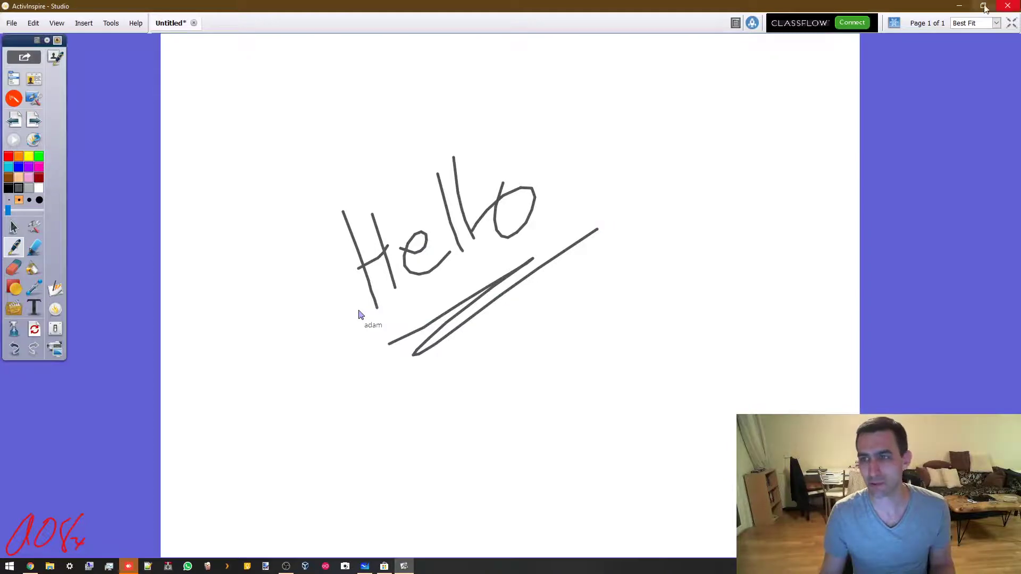
Step: Switch to Whiteboard and handwrite 'This just.' on the canvas
{"action": "left_click", "coordinate": [959, 6]}
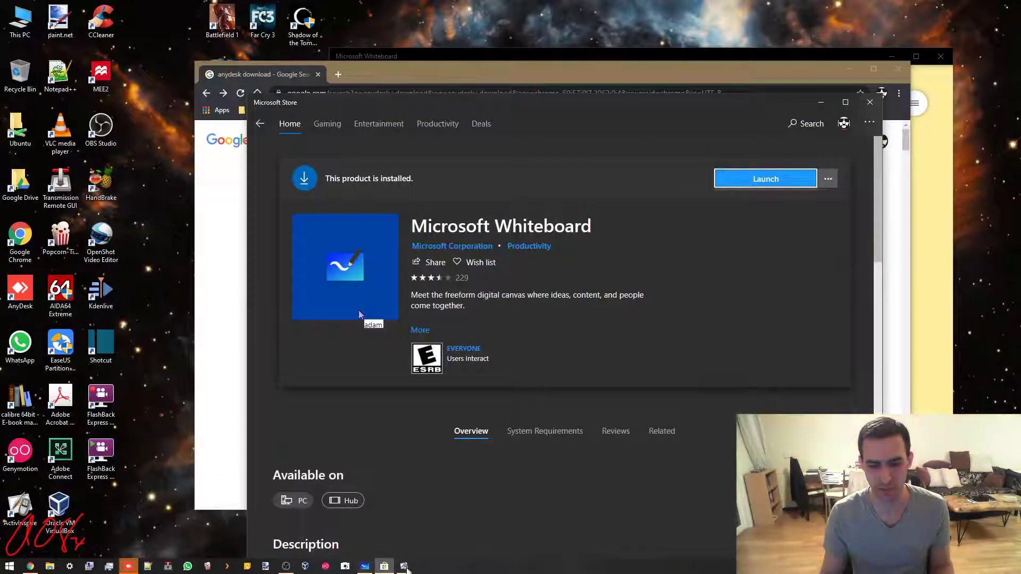
{"action": "left_click", "coordinate": [365, 566]}
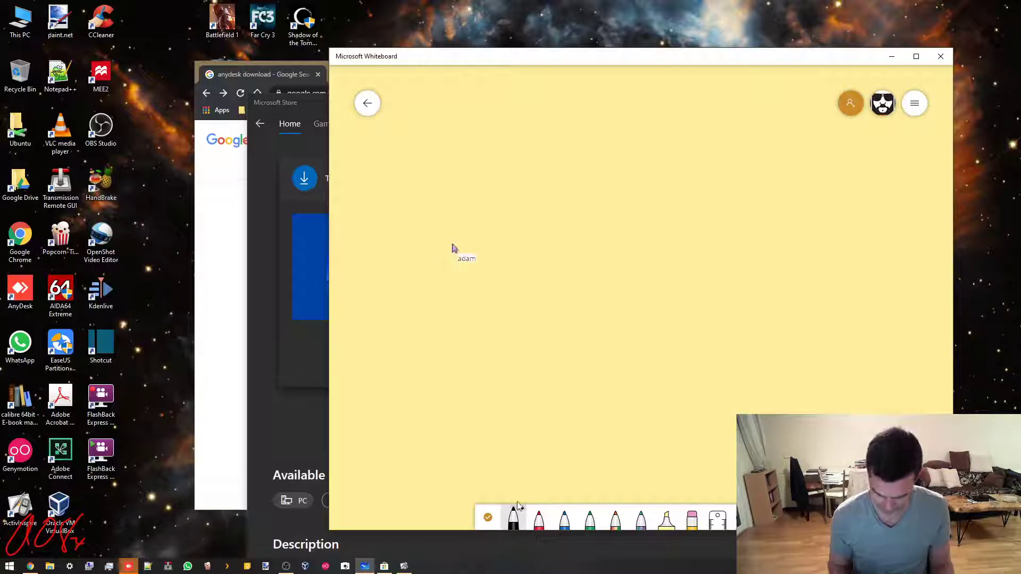
{"action": "left_click_drag", "start_coordinate": [399, 240], "coordinate": [429, 308]}
{"action": "left_click_drag", "start_coordinate": [392, 259], "coordinate": [456, 288]}
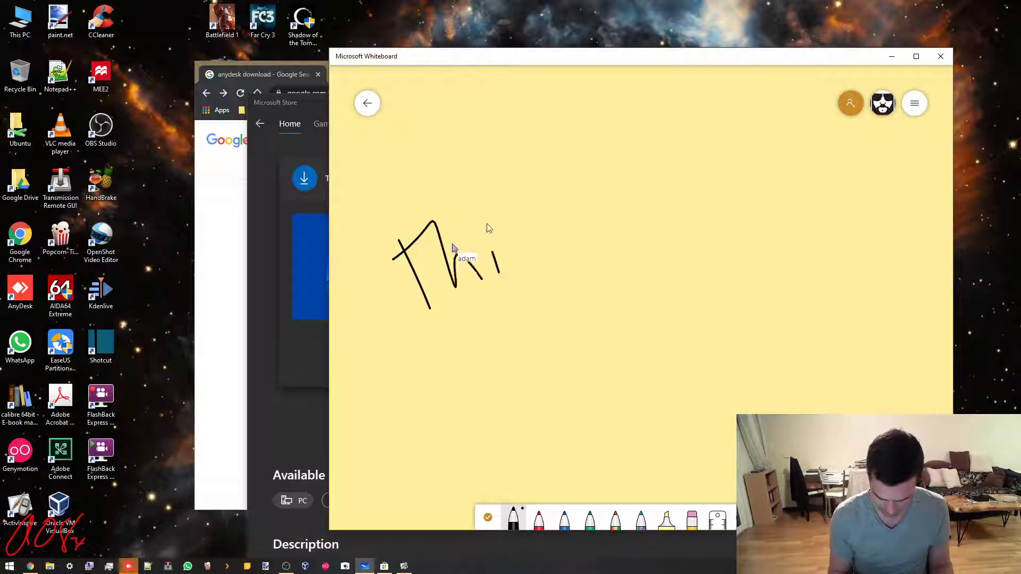
{"action": "left_click_drag", "start_coordinate": [527, 234], "coordinate": [521, 266]}
{"action": "mouse_move", "coordinate": [566, 223]}
{"action": "left_mouse_down"}
{"action": "mouse_move", "coordinate": [568, 291]}
{"action": "mouse_move", "coordinate": [603, 196]}
{"action": "mouse_move", "coordinate": [626, 228]}
{"action": "left_mouse_up"}
{"action": "left_click", "coordinate": [554, 192]}
{"action": "mouse_move", "coordinate": [628, 150]}
{"action": "left_mouse_down"}
{"action": "mouse_move", "coordinate": [646, 205]}
{"action": "mouse_move", "coordinate": [669, 181]}
{"action": "left_mouse_up"}
{"action": "left_click", "coordinate": [675, 185]}
Step: Write 'LOOKS' on the next line
{"action": "left_click_drag", "start_coordinate": [478, 331], "coordinate": [517, 388]}
{"action": "mouse_move", "coordinate": [538, 321]}
{"action": "left_mouse_down"}
{"action": "mouse_move", "coordinate": [527, 367]}
{"action": "mouse_move", "coordinate": [540, 319]}
{"action": "left_mouse_up"}
{"action": "mouse_move", "coordinate": [590, 310]}
{"action": "left_mouse_down"}
{"action": "mouse_move", "coordinate": [575, 340]}
{"action": "mouse_move", "coordinate": [590, 310]}
{"action": "left_mouse_up"}
{"action": "mouse_move", "coordinate": [610, 274]}
{"action": "left_mouse_down"}
{"action": "mouse_move", "coordinate": [625, 337]}
{"action": "mouse_move", "coordinate": [663, 307]}
{"action": "left_mouse_up"}
{"action": "mouse_move", "coordinate": [657, 242]}
{"action": "left_mouse_down"}
{"action": "mouse_move", "coordinate": [654, 277]}
{"action": "mouse_move", "coordinate": [686, 298]}
{"action": "left_mouse_up"}
Step: Write and underline 'better' below, then bring ActivInspire's Hello page back
{"action": "left_click_drag", "start_coordinate": [641, 432], "coordinate": [659, 405]}
{"action": "mouse_move", "coordinate": [670, 400]}
{"action": "left_mouse_down"}
{"action": "mouse_move", "coordinate": [680, 391]}
{"action": "mouse_move", "coordinate": [692, 416]}
{"action": "left_mouse_up"}
{"action": "left_click_drag", "start_coordinate": [697, 343], "coordinate": [702, 387]}
{"action": "left_click_drag", "start_coordinate": [728, 320], "coordinate": [741, 375]}
{"action": "left_click_drag", "start_coordinate": [702, 382], "coordinate": [749, 357]}
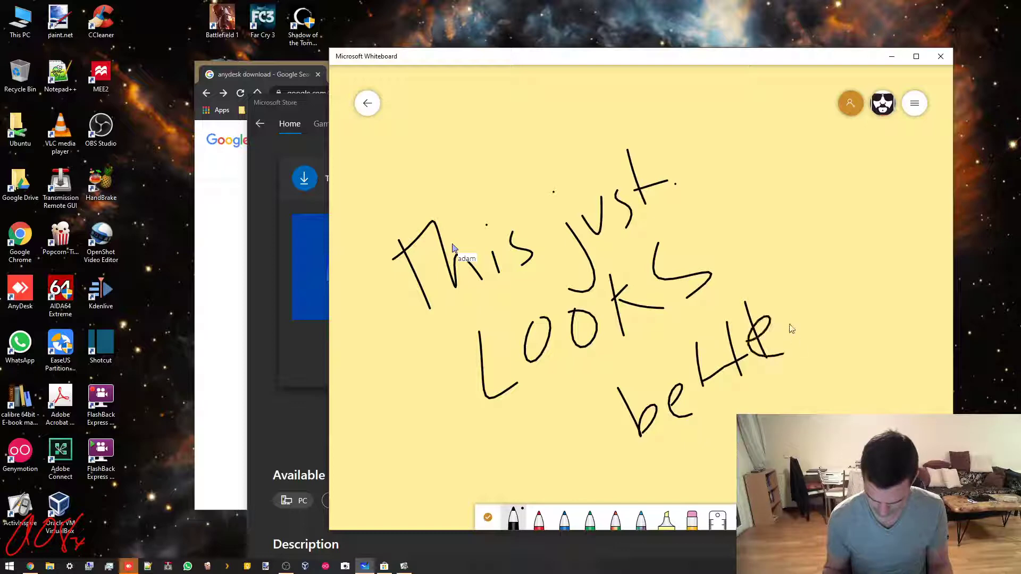
{"action": "left_click_drag", "start_coordinate": [786, 319], "coordinate": [826, 277]}
{"action": "left_click_drag", "start_coordinate": [667, 467], "coordinate": [792, 396]}
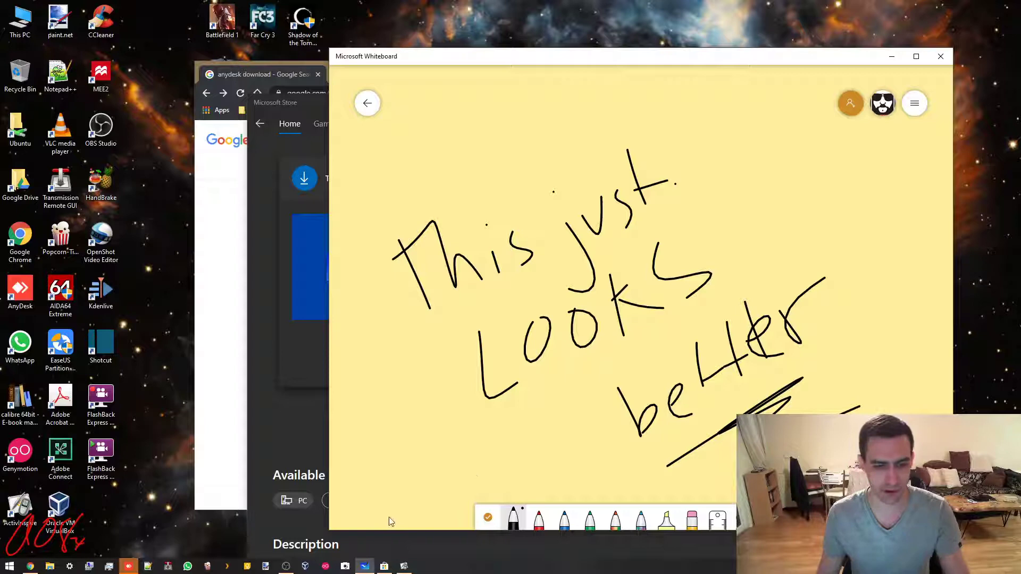
{"action": "left_click", "coordinate": [403, 565]}
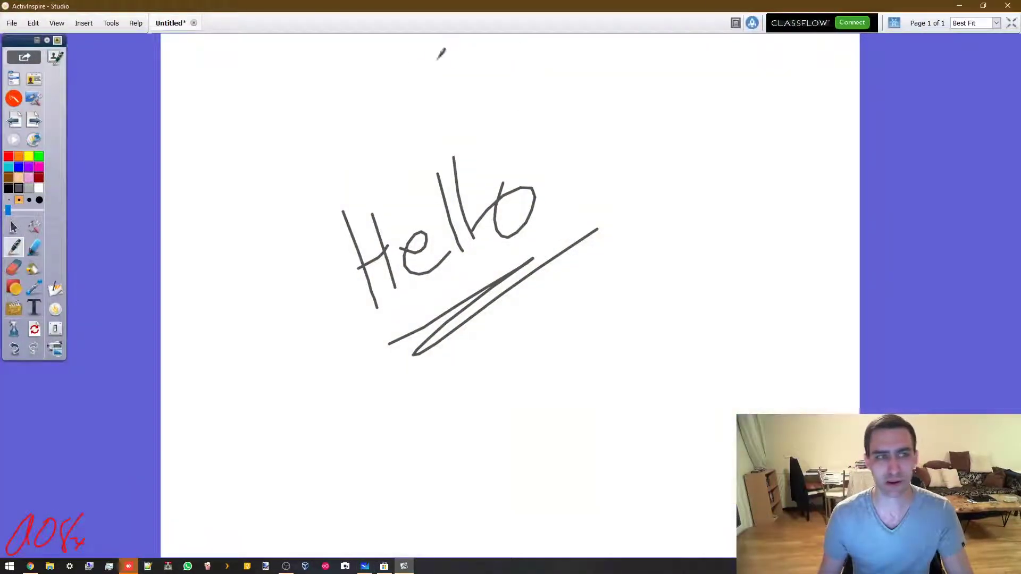
Step: Browse and dismiss the Tools menu, then close ActivInspire without saving the flipchart
{"action": "left_click", "coordinate": [112, 24]}
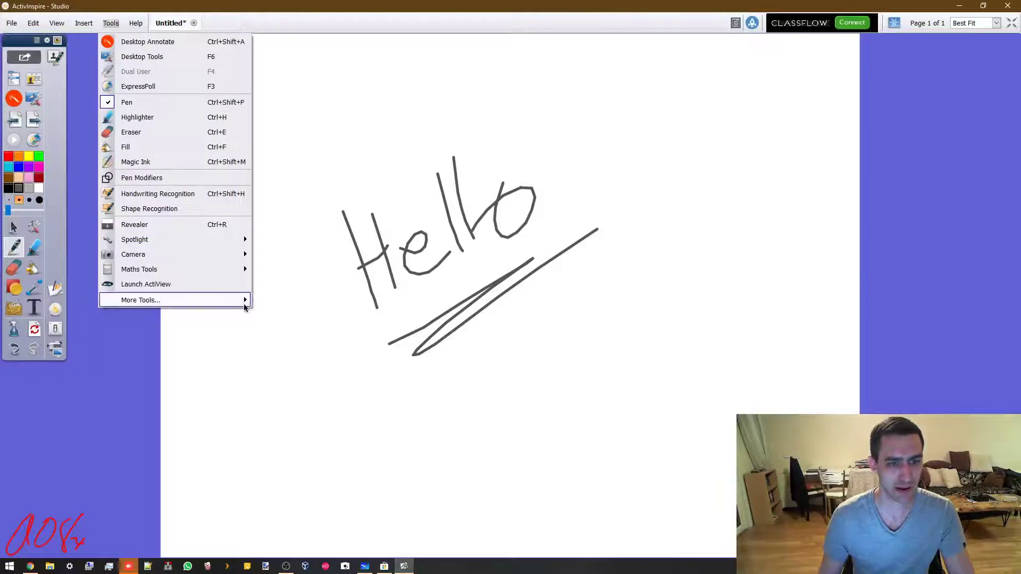
{"action": "mouse_move", "coordinate": [242, 300]}
{"action": "mouse_move", "coordinate": [356, 334]}
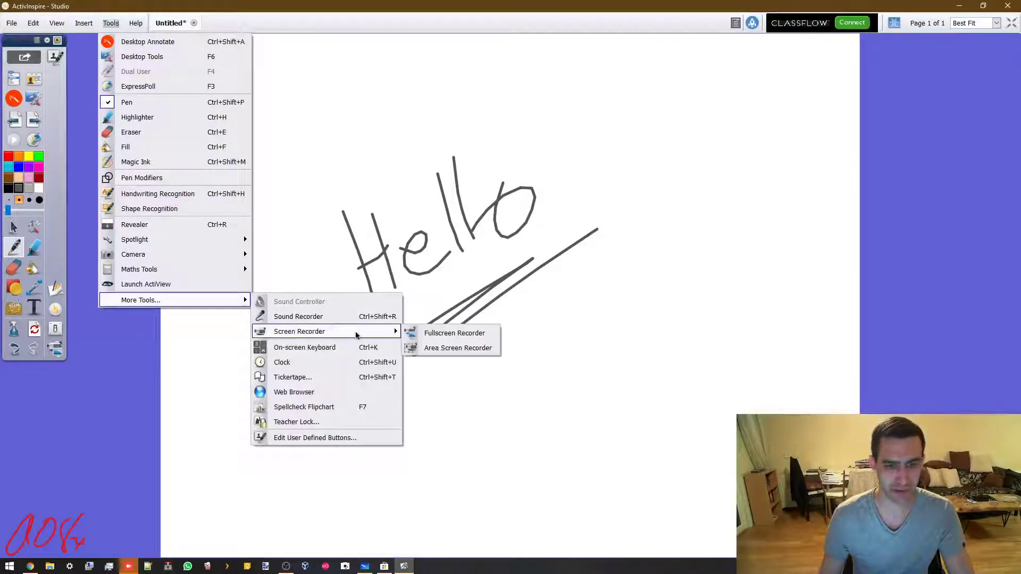
{"action": "left_click", "coordinate": [666, 17]}
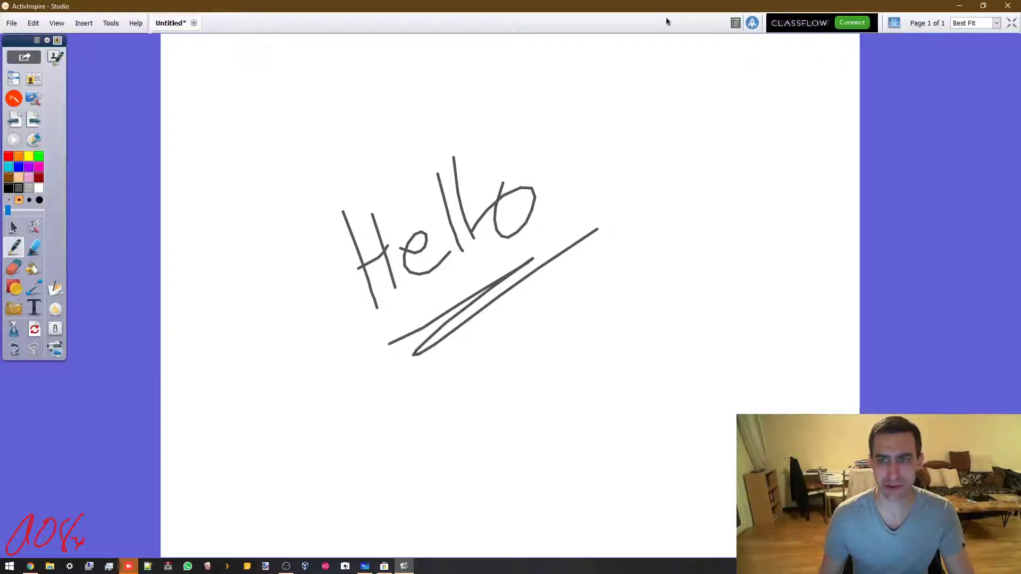
{"action": "left_click", "coordinate": [1008, 6]}
{"action": "left_click", "coordinate": [504, 306]}
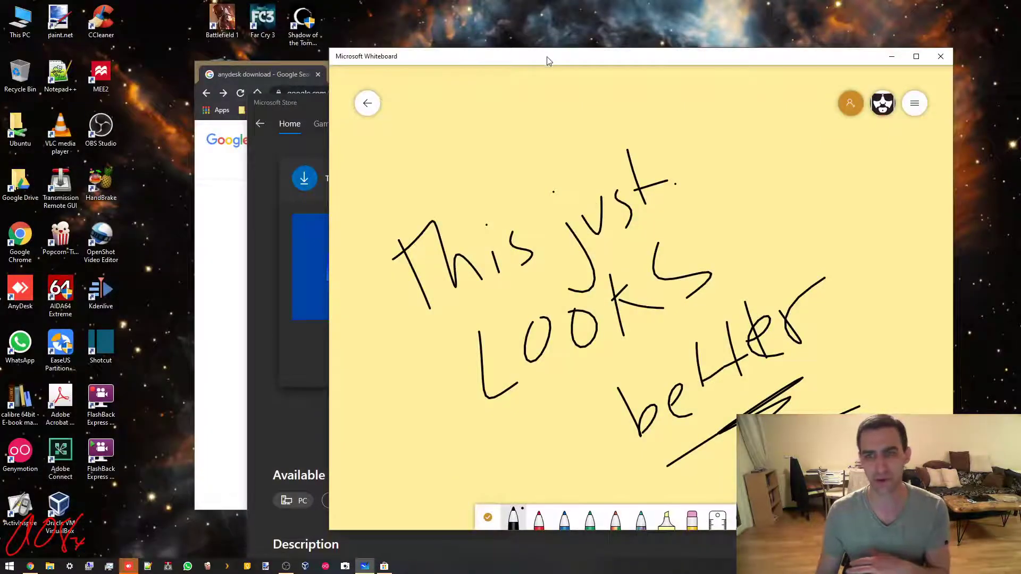
Step: Move Whiteboard to the top and review the Store's Microsoft Whiteboard page and 'whiteboard' results
{"action": "left_click_drag", "start_coordinate": [548, 61], "coordinate": [612, 13]}
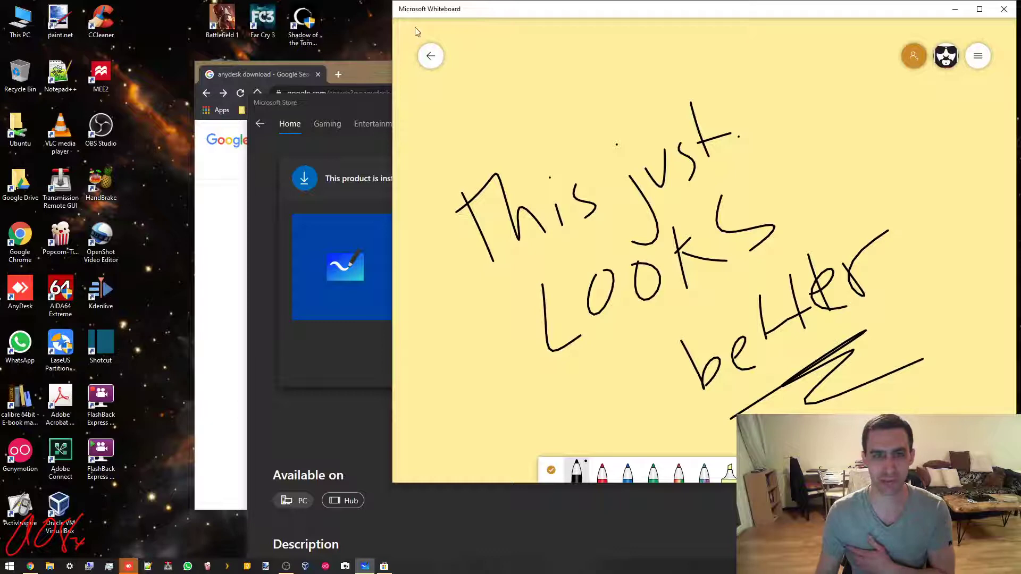
{"action": "left_click", "coordinate": [249, 382]}
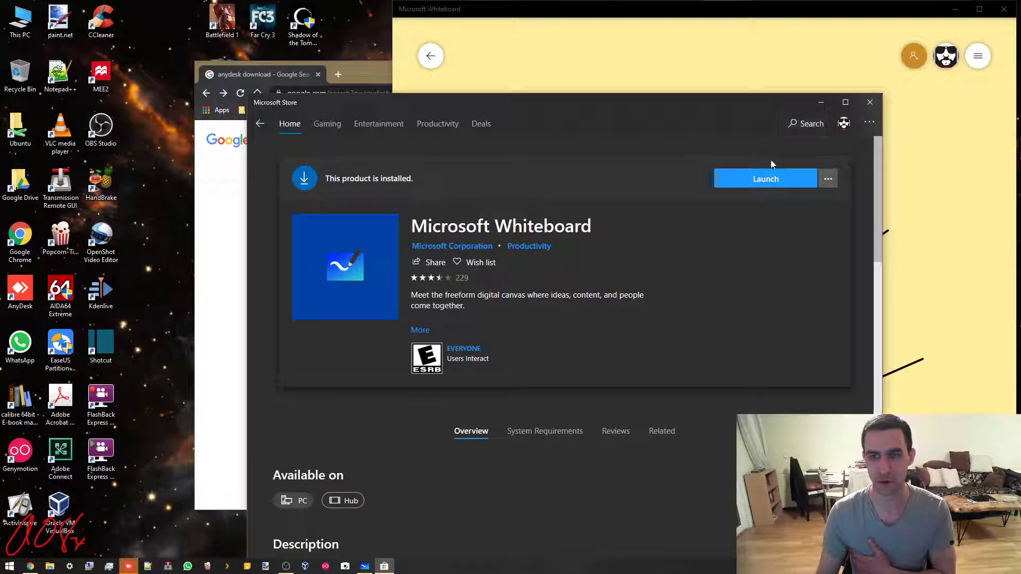
{"action": "left_click", "coordinate": [260, 123]}
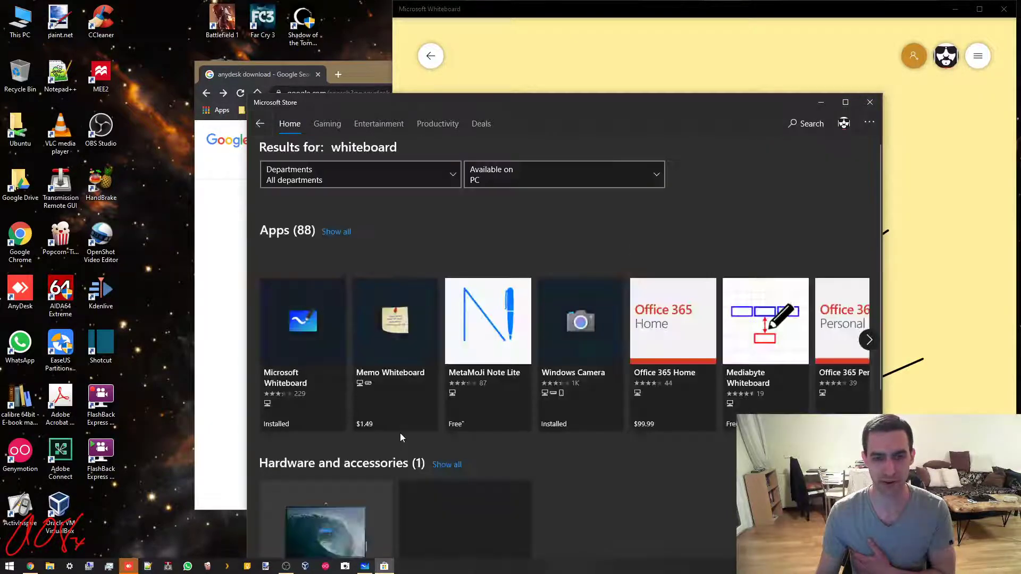
{"action": "left_click", "coordinate": [308, 363]}
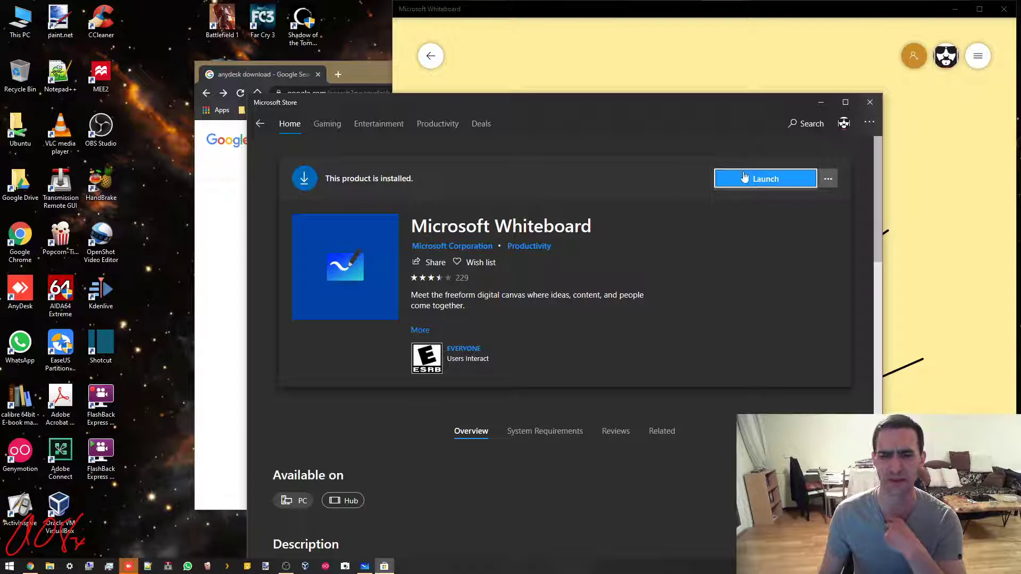
{"action": "left_click_drag", "start_coordinate": [644, 98], "coordinate": [467, 62]}
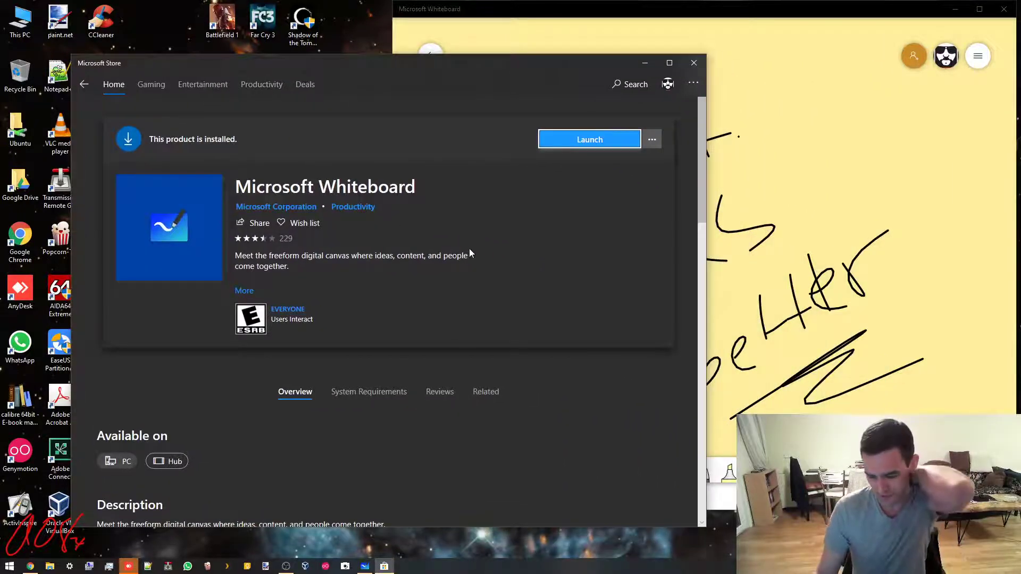
Step: Close the Store, move Chrome left in front of Whiteboard, and show the AnyDesk session window
{"action": "left_click", "coordinate": [694, 63]}
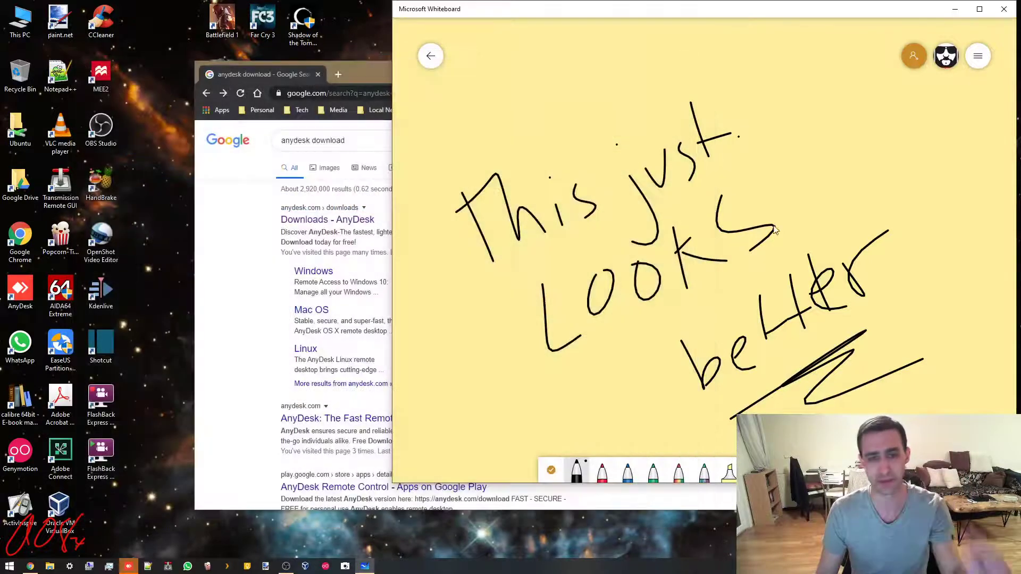
{"action": "left_click_drag", "start_coordinate": [365, 74], "coordinate": [195, 98]}
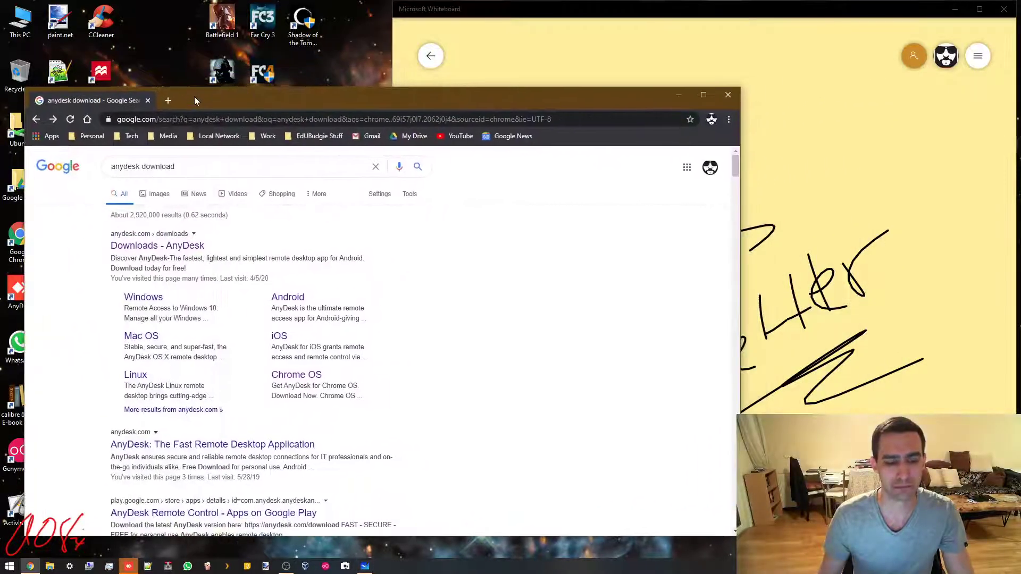
{"action": "left_click", "coordinate": [793, 20]}
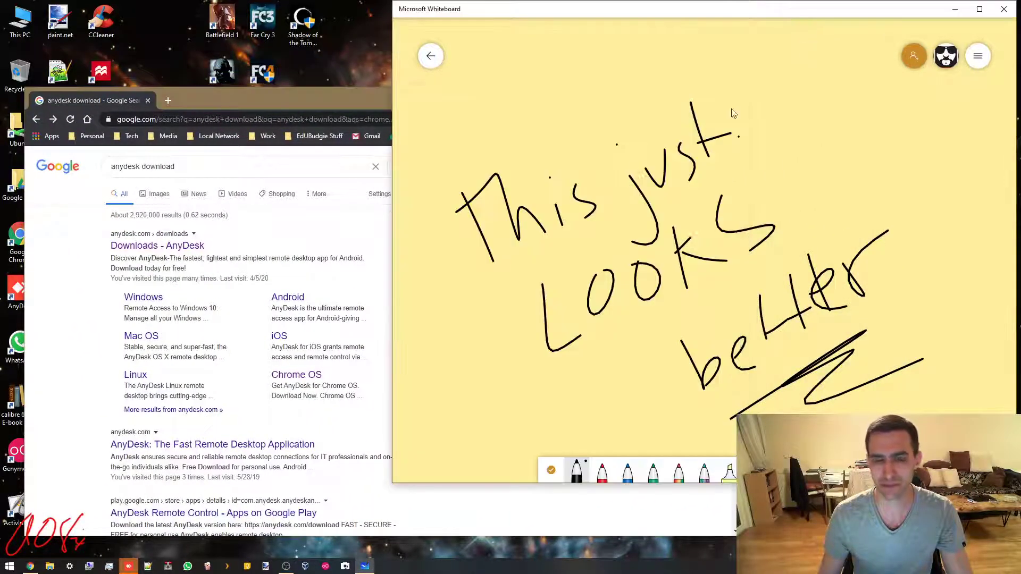
{"action": "left_click", "coordinate": [267, 100]}
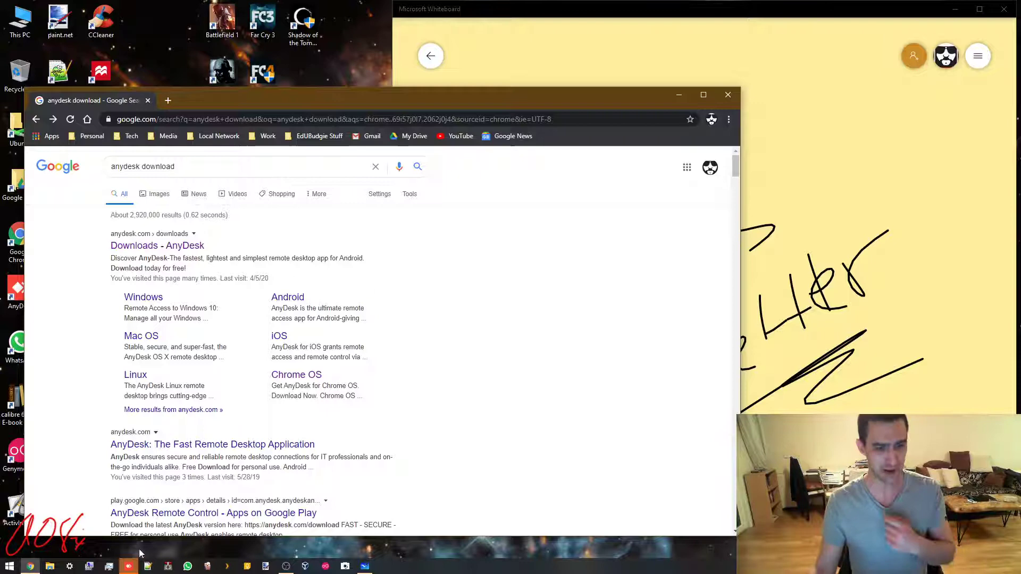
{"action": "left_click", "coordinate": [129, 567]}
Step: Remove the numbered session from AnyDesk's Recent Sessions, then close and minimize both AnyDesk windows
{"action": "right_click", "coordinate": [132, 568]}
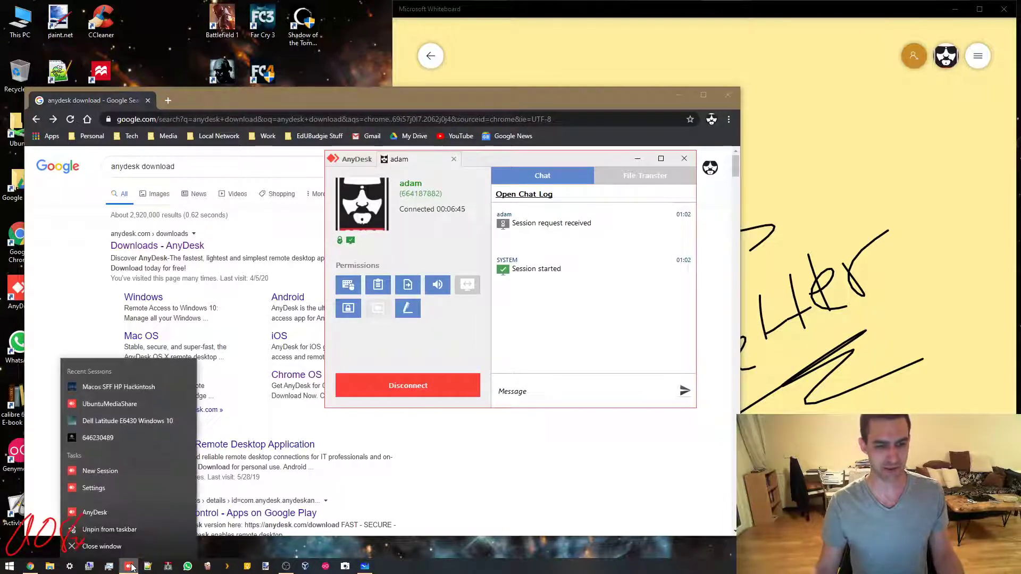
{"action": "left_click", "coordinate": [390, 458]}
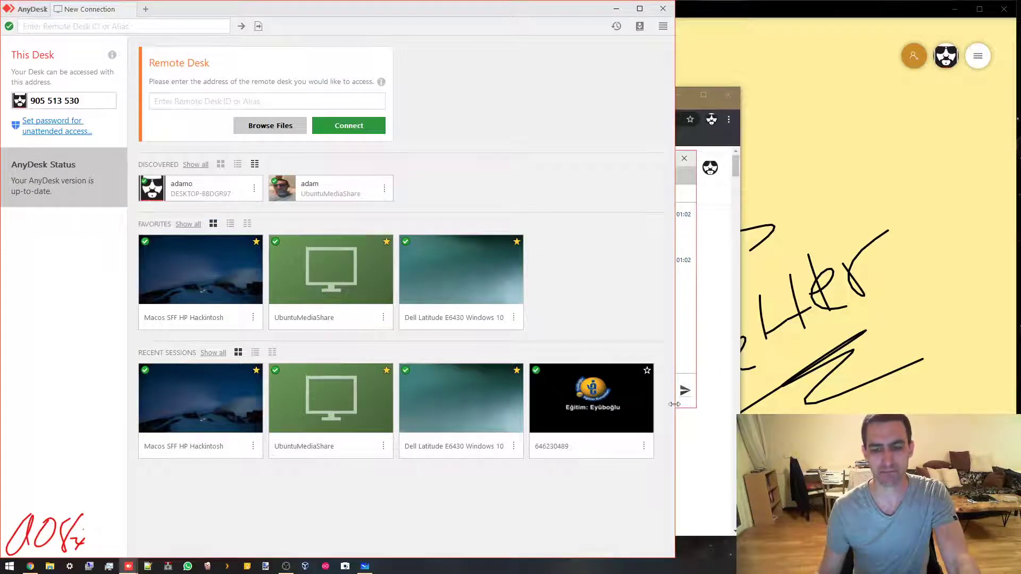
{"action": "left_click", "coordinate": [643, 446]}
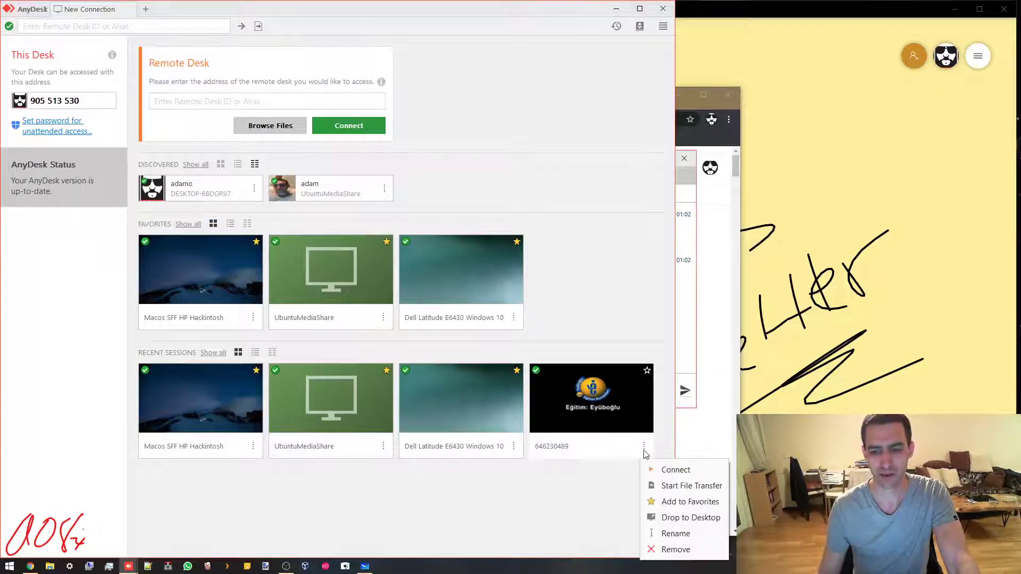
{"action": "left_click", "coordinate": [669, 551]}
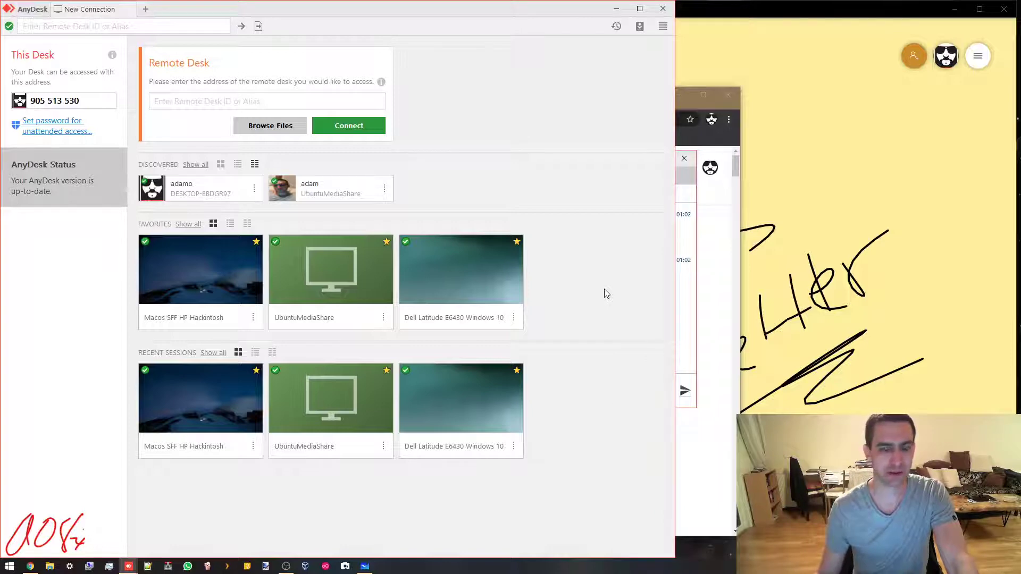
{"action": "left_click", "coordinate": [663, 9]}
{"action": "left_click", "coordinate": [638, 159]}
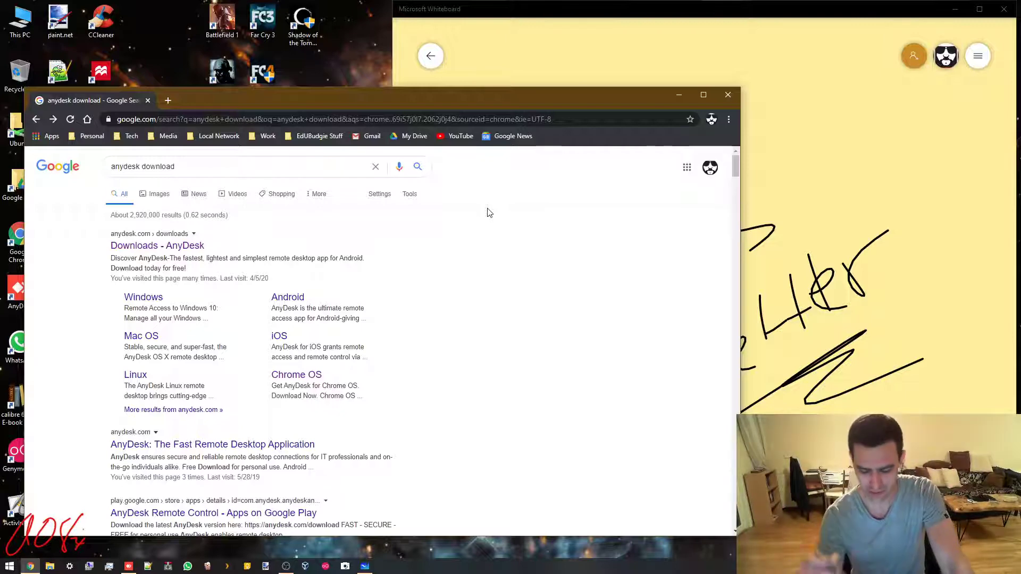
{"action": "left_click", "coordinate": [683, 14]}
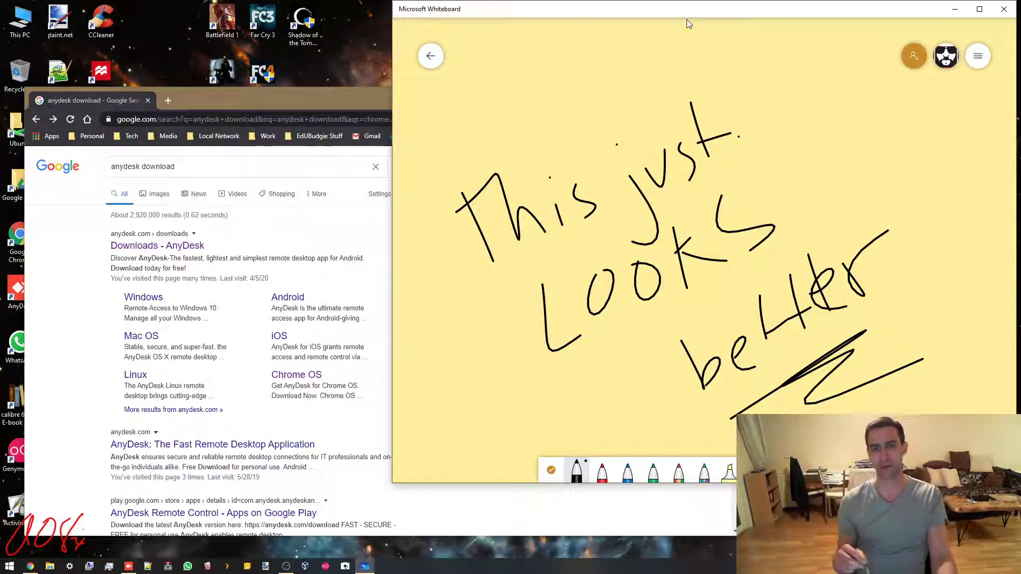
{"action": "left_click", "coordinate": [311, 89]}
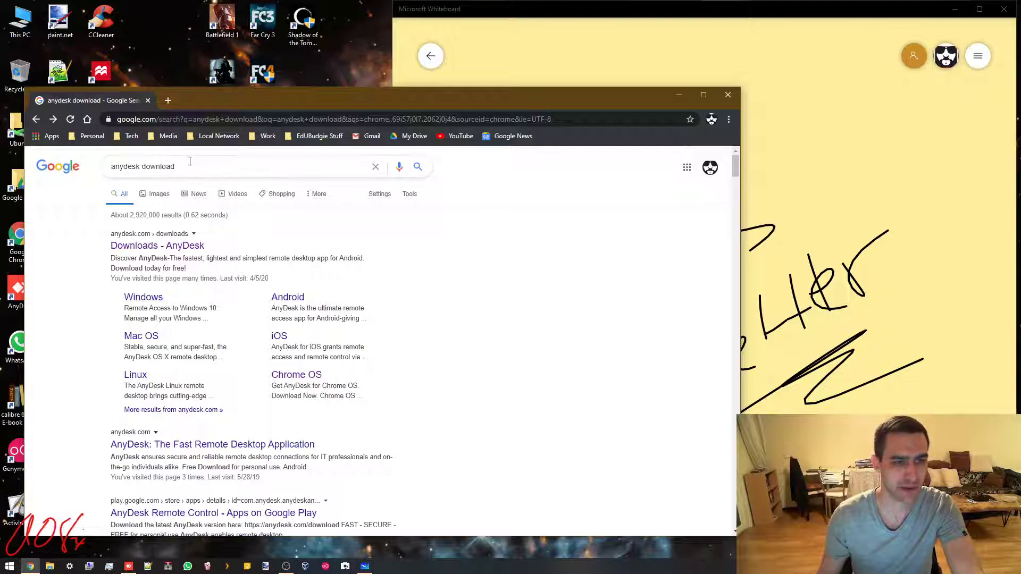
{"action": "left_click_drag", "start_coordinate": [178, 166], "coordinate": [146, 257]}
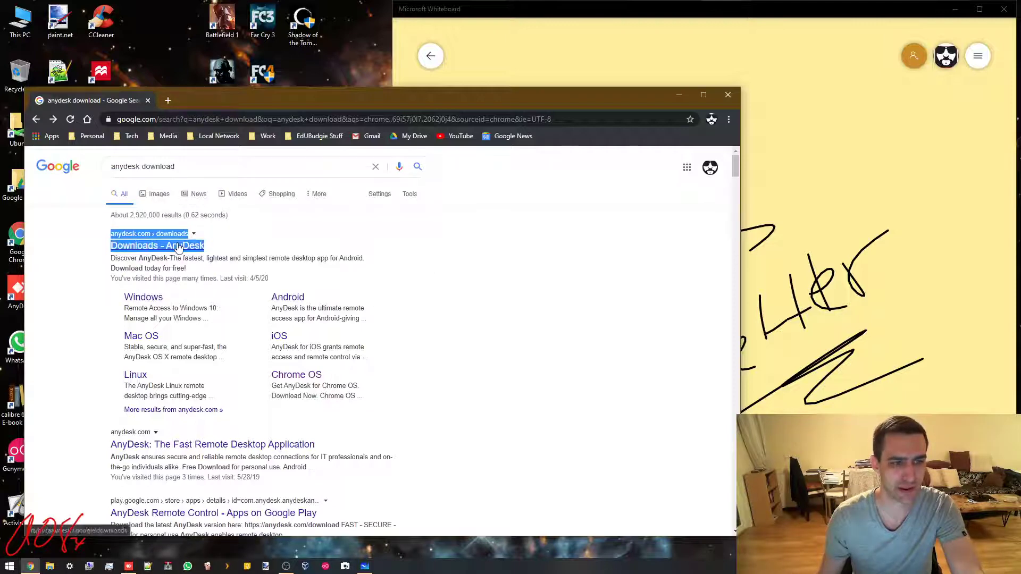
Step: Open the 'Downloads - AnyDesk' result, then bring the Whiteboard drawing in front
{"action": "left_click", "coordinate": [159, 247]}
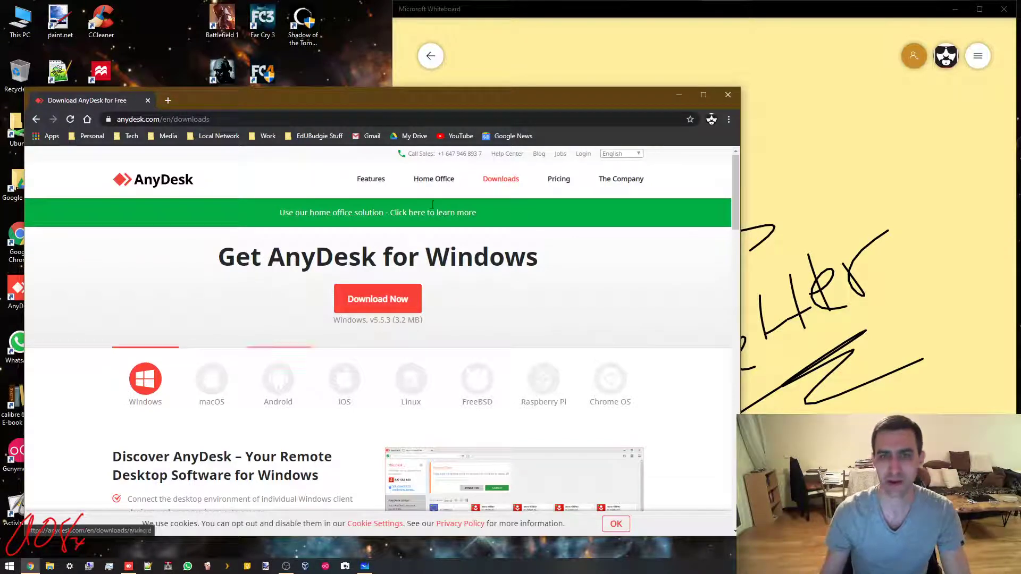
{"action": "left_click", "coordinate": [657, 15]}
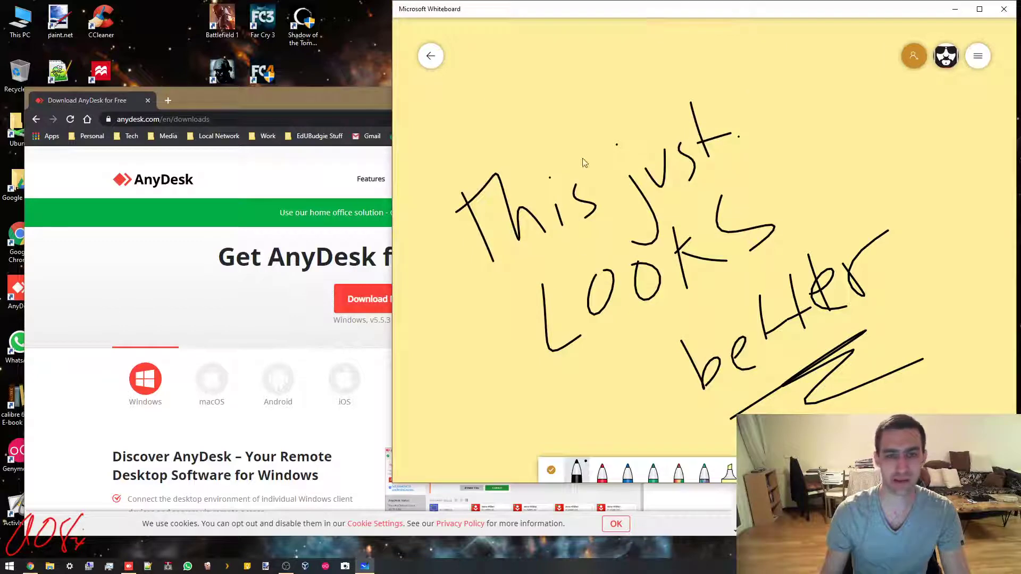
Step: Clear the canvas and move the Whiteboard window further left
{"action": "left_click", "coordinate": [970, 59]}
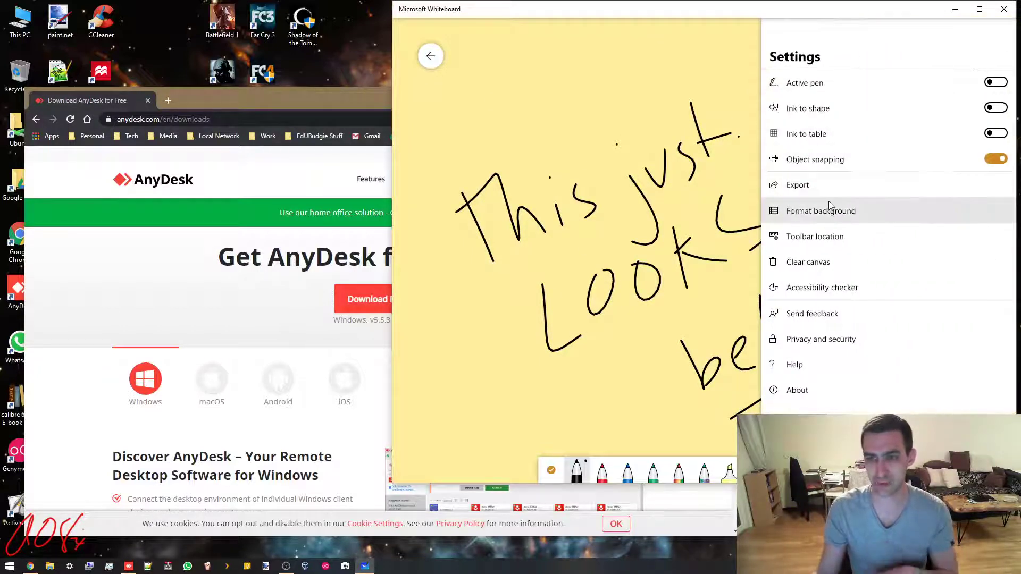
{"action": "left_click", "coordinate": [828, 261]}
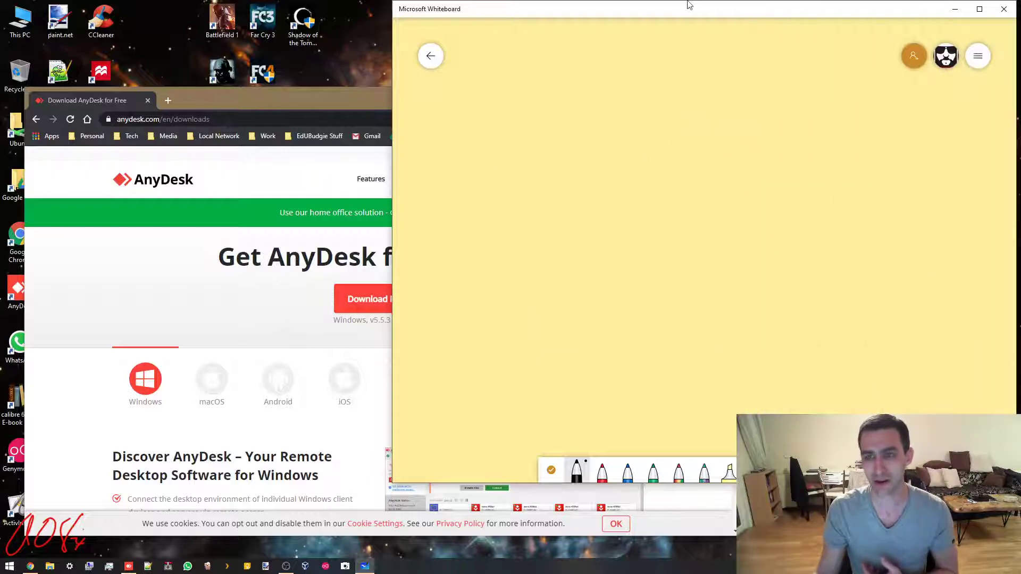
{"action": "left_click_drag", "start_coordinate": [668, 9], "coordinate": [625, 20]}
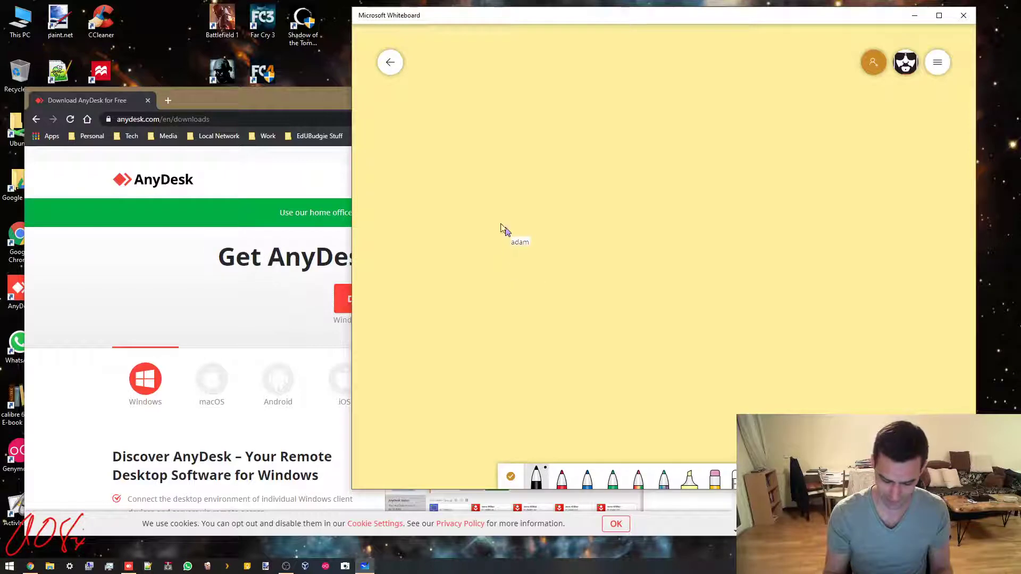
Step: Handwrite 'There ya go' across the canvas
{"action": "mouse_move", "coordinate": [541, 171]}
{"action": "left_mouse_down"}
{"action": "mouse_move", "coordinate": [612, 222]}
{"action": "mouse_move", "coordinate": [641, 215]}
{"action": "left_mouse_up"}
{"action": "left_click_drag", "start_coordinate": [653, 162], "coordinate": [663, 201]}
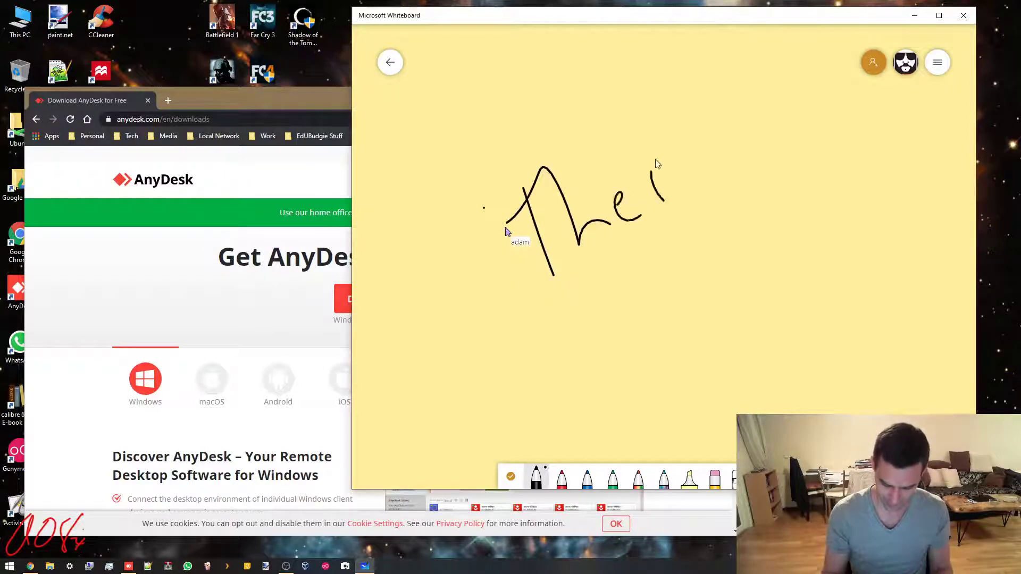
{"action": "left_click_drag", "start_coordinate": [683, 168], "coordinate": [697, 208]}
{"action": "left_click_drag", "start_coordinate": [610, 272], "coordinate": [639, 305]}
{"action": "left_click_drag", "start_coordinate": [634, 257], "coordinate": [653, 315]}
{"action": "left_click_drag", "start_coordinate": [674, 246], "coordinate": [741, 405]}
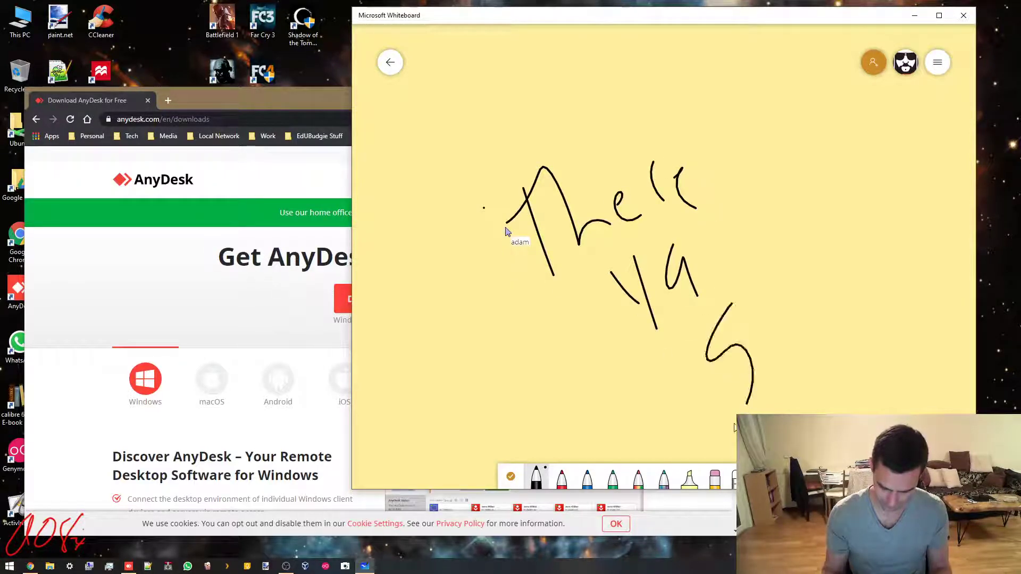
{"action": "left_click_drag", "start_coordinate": [750, 314], "coordinate": [796, 260]}
{"action": "left_click_drag", "start_coordinate": [740, 393], "coordinate": [865, 317]}
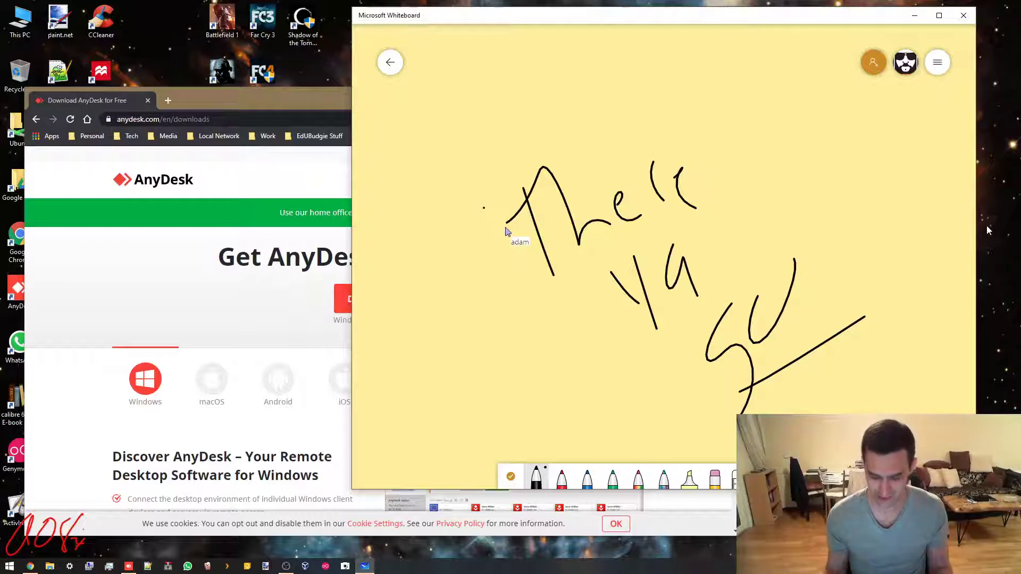
Step: Draw a smiley face left of the words, then clear the canvas again
{"action": "left_click_drag", "start_coordinate": [452, 286], "coordinate": [457, 304]}
{"action": "left_click", "coordinate": [446, 319]}
{"action": "left_click", "coordinate": [449, 346]}
{"action": "left_click", "coordinate": [468, 324]}
{"action": "left_click_drag", "start_coordinate": [475, 345], "coordinate": [437, 375]}
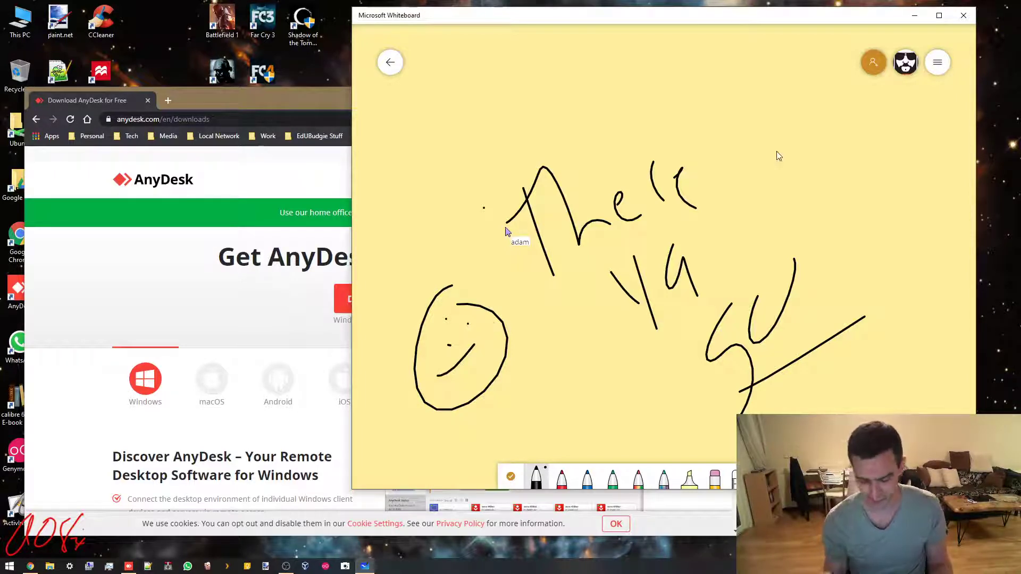
{"action": "left_click", "coordinate": [939, 63]}
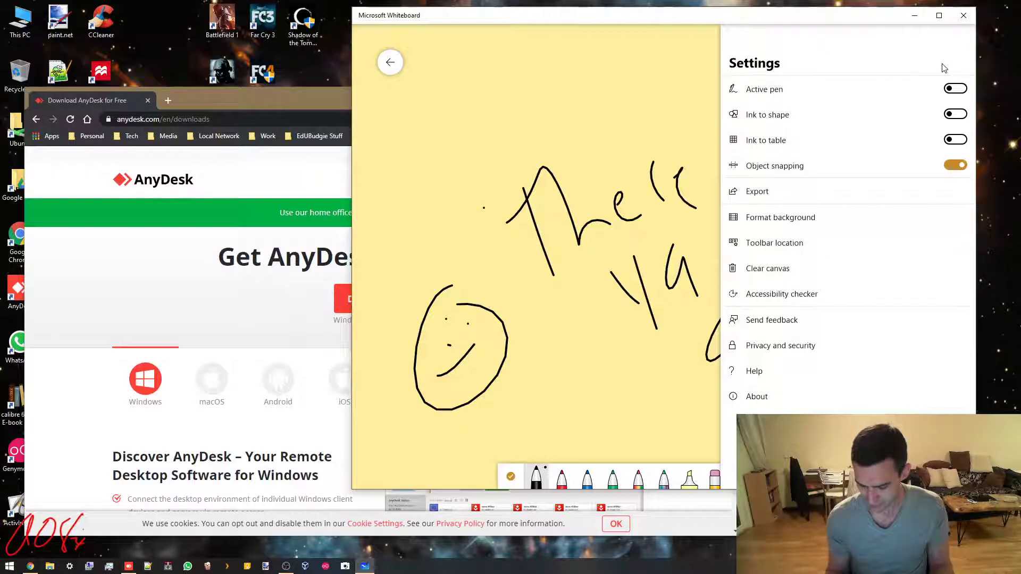
{"action": "left_click", "coordinate": [770, 272]}
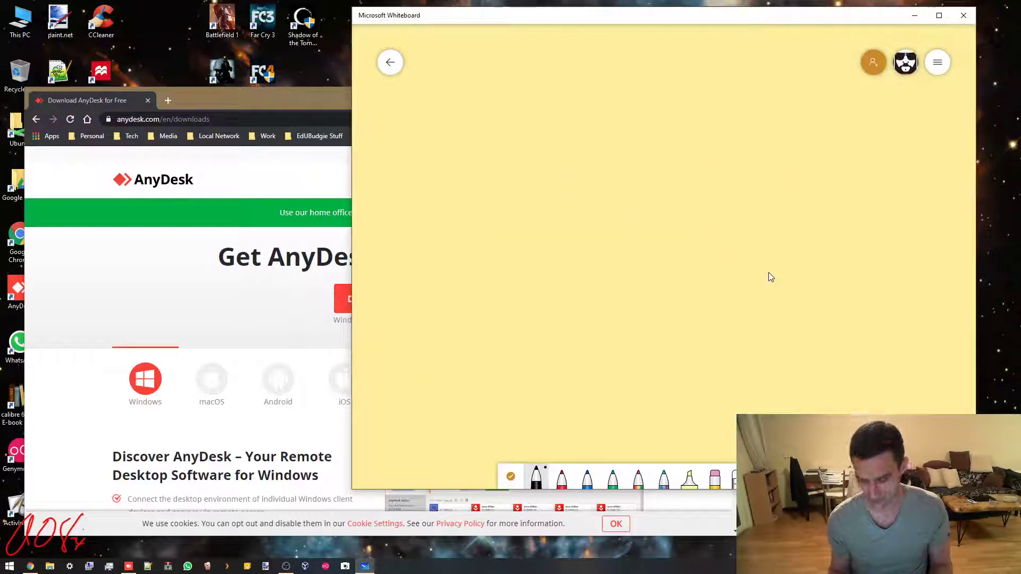
Step: Handwrite 4+4=8 across the top of the yellow canvas in black ink
{"action": "left_click_drag", "start_coordinate": [496, 129], "coordinate": [534, 178]}
{"action": "mouse_move", "coordinate": [529, 142]}
{"action": "left_mouse_down"}
{"action": "mouse_move", "coordinate": [528, 200]}
{"action": "mouse_move", "coordinate": [552, 190]}
{"action": "mouse_move", "coordinate": [551, 174]}
{"action": "left_mouse_up"}
{"action": "left_click_drag", "start_coordinate": [571, 124], "coordinate": [591, 183]}
{"action": "left_click_drag", "start_coordinate": [595, 121], "coordinate": [594, 190]}
{"action": "left_click_drag", "start_coordinate": [612, 159], "coordinate": [620, 157]}
{"action": "mouse_move", "coordinate": [611, 169]}
{"action": "left_mouse_down"}
{"action": "mouse_move", "coordinate": [687, 138]}
{"action": "mouse_move", "coordinate": [672, 166]}
{"action": "left_mouse_up"}
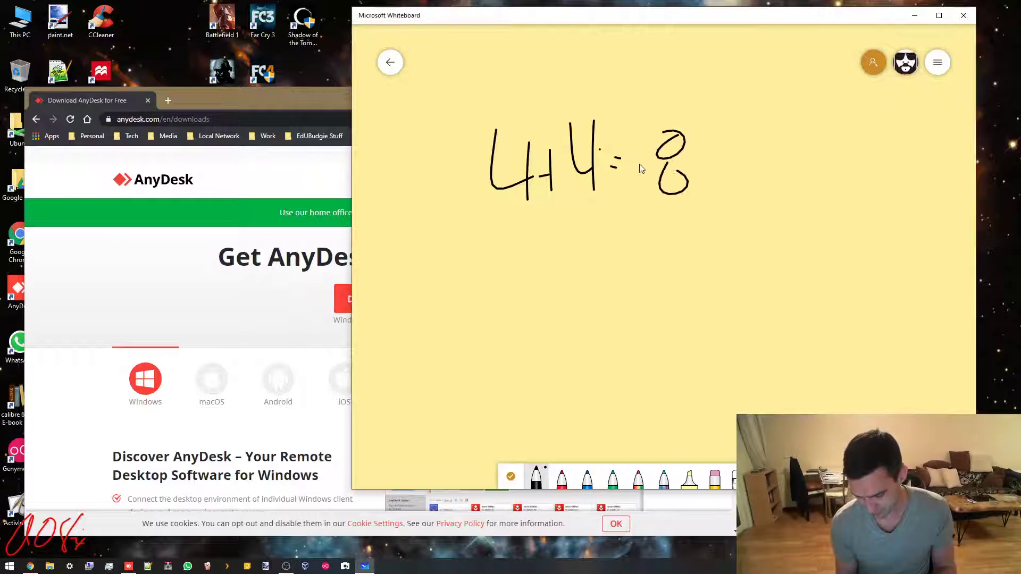
Step: Write H2O = H O beneath the sum, then lengthen the first H's crossbar and mark over the 8
{"action": "left_click_drag", "start_coordinate": [477, 251], "coordinate": [490, 335]}
{"action": "left_click_drag", "start_coordinate": [482, 303], "coordinate": [506, 302]}
{"action": "mouse_move", "coordinate": [520, 257]}
{"action": "left_mouse_down"}
{"action": "mouse_move", "coordinate": [528, 321]}
{"action": "mouse_move", "coordinate": [589, 332]}
{"action": "left_mouse_up"}
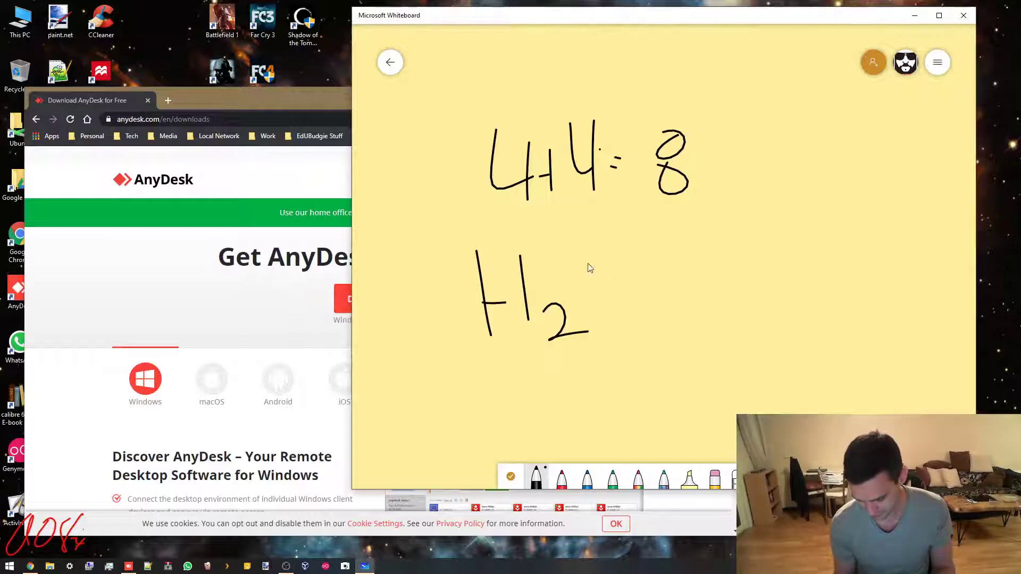
{"action": "left_click_drag", "start_coordinate": [609, 261], "coordinate": [669, 282]}
{"action": "left_click_drag", "start_coordinate": [662, 298], "coordinate": [669, 297]}
{"action": "mouse_move", "coordinate": [734, 236]}
{"action": "left_mouse_down"}
{"action": "mouse_move", "coordinate": [735, 313]}
{"action": "mouse_move", "coordinate": [765, 286]}
{"action": "left_mouse_up"}
{"action": "left_click_drag", "start_coordinate": [759, 234], "coordinate": [767, 328]}
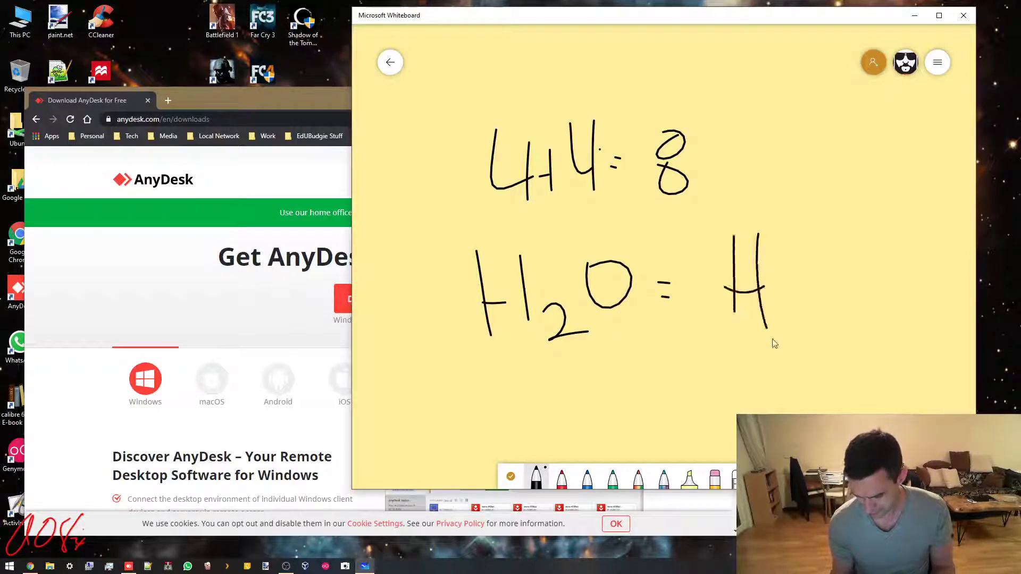
{"action": "mouse_move", "coordinate": [865, 249]}
{"action": "left_mouse_down"}
{"action": "mouse_move", "coordinate": [832, 314]}
{"action": "mouse_move", "coordinate": [851, 258]}
{"action": "left_mouse_up"}
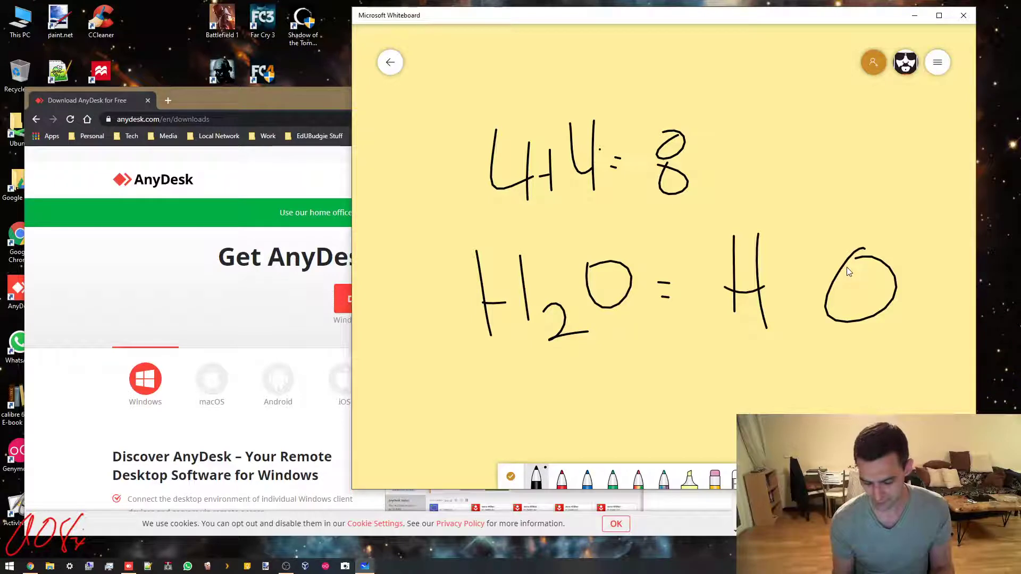
{"action": "left_click_drag", "start_coordinate": [499, 302], "coordinate": [527, 300]}
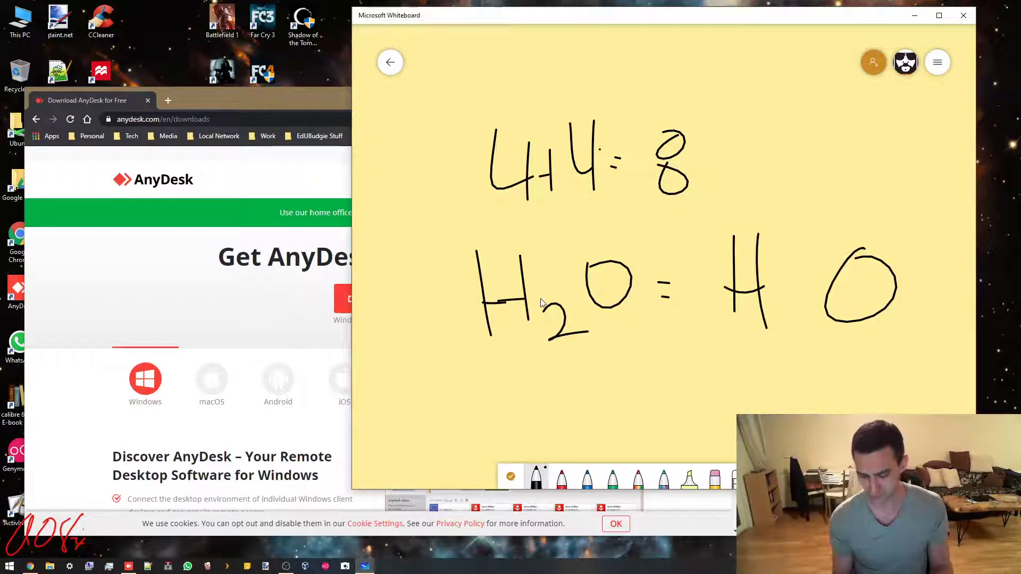
{"action": "mouse_move", "coordinate": [659, 167]}
{"action": "left_mouse_down"}
{"action": "mouse_move", "coordinate": [682, 165]}
{"action": "mouse_move", "coordinate": [659, 151]}
{"action": "left_mouse_up"}
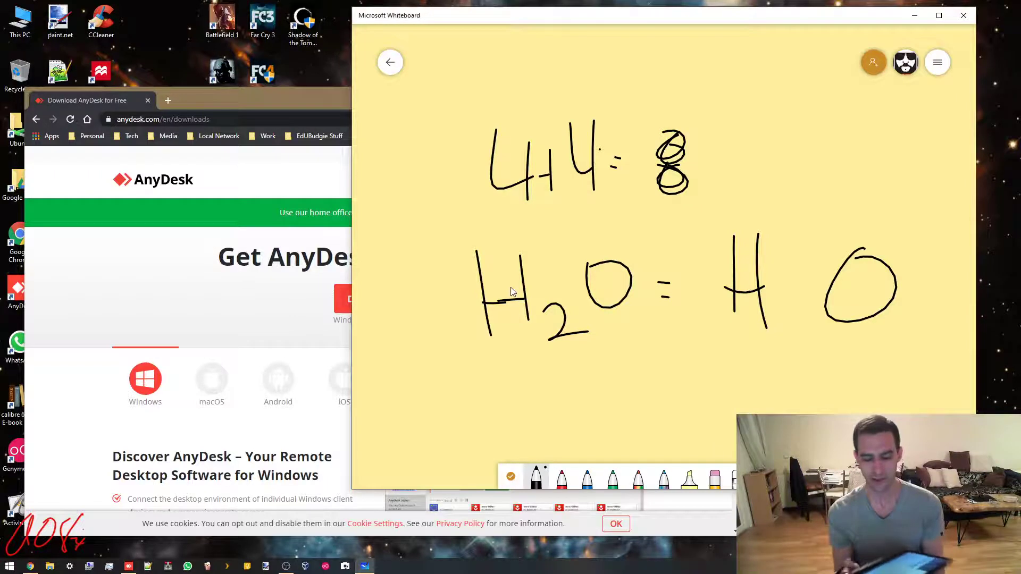
{"action": "key", "text": "super+a"}
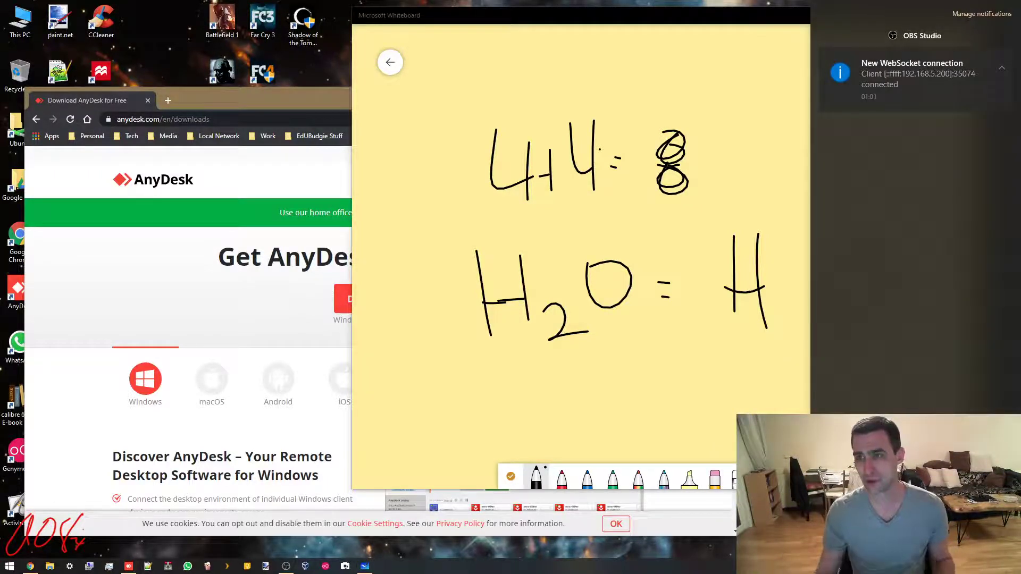
{"action": "left_click", "coordinate": [704, 126]}
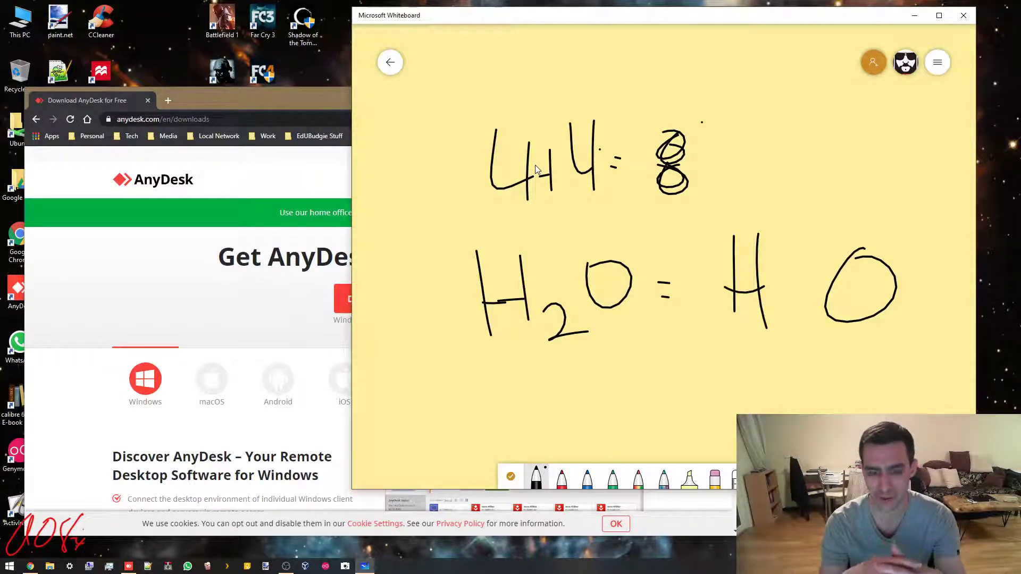
Step: Write a small black 'ie' right of 4+4=8, then draw a red loop under the right-hand H
{"action": "mouse_move", "coordinate": [785, 180]}
{"action": "left_mouse_down"}
{"action": "mouse_move", "coordinate": [808, 159]}
{"action": "mouse_move", "coordinate": [821, 176]}
{"action": "left_mouse_up"}
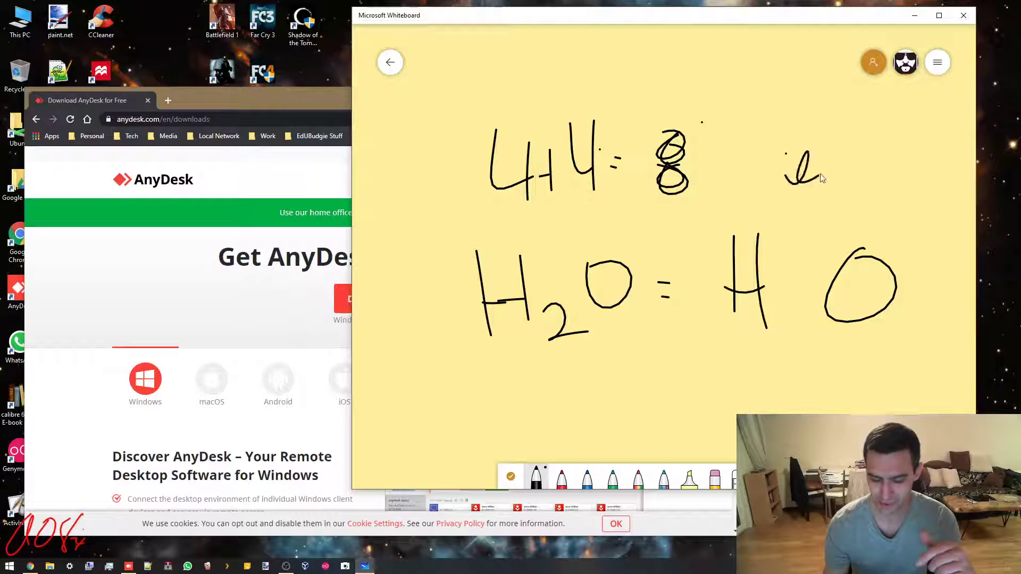
{"action": "left_click", "coordinate": [563, 479]}
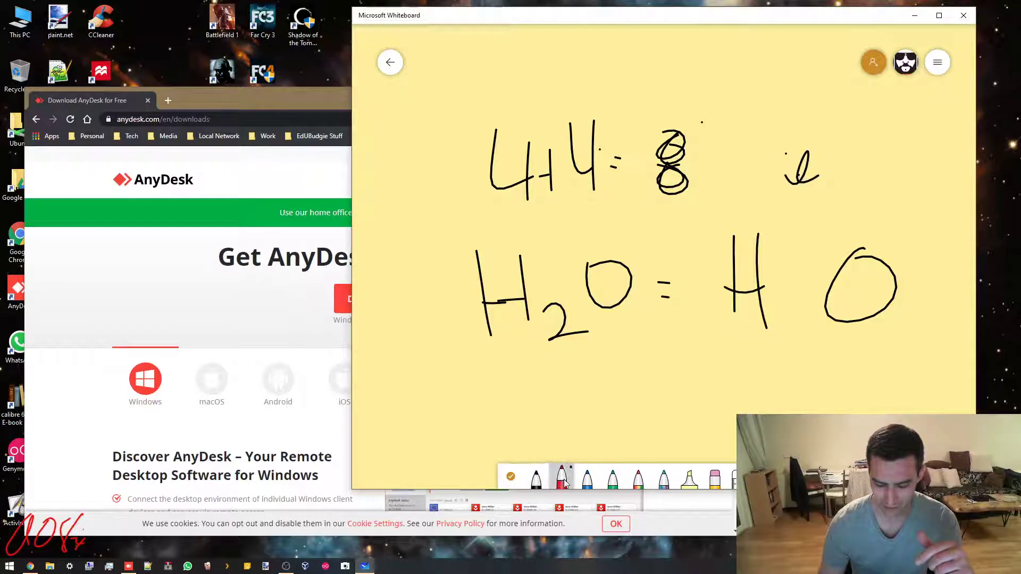
{"action": "left_click", "coordinate": [564, 478]}
{"action": "left_click", "coordinate": [568, 476]}
{"action": "left_click", "coordinate": [572, 475]}
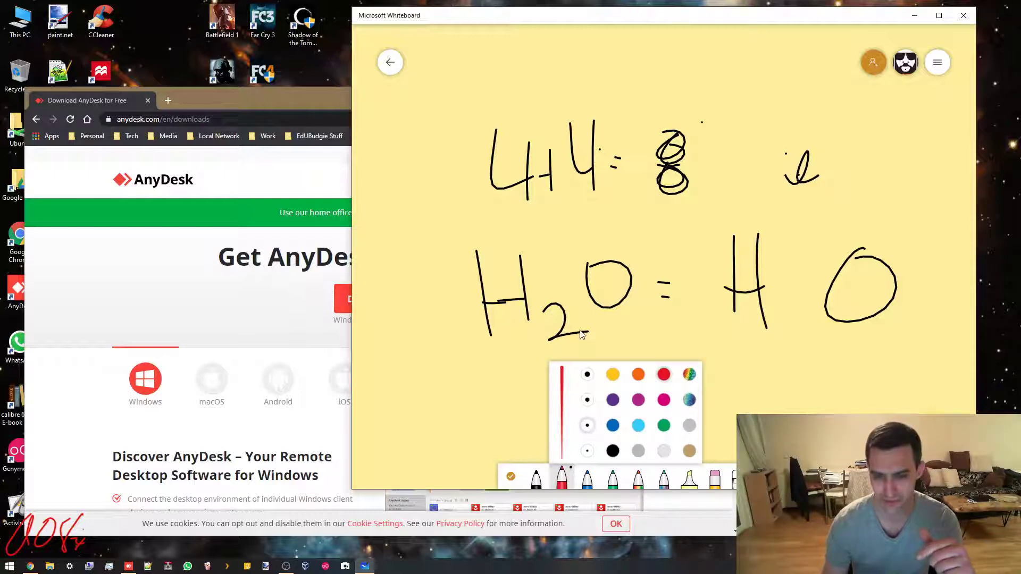
{"action": "left_click", "coordinate": [761, 294]}
{"action": "left_click_drag", "start_coordinate": [798, 296], "coordinate": [782, 343]}
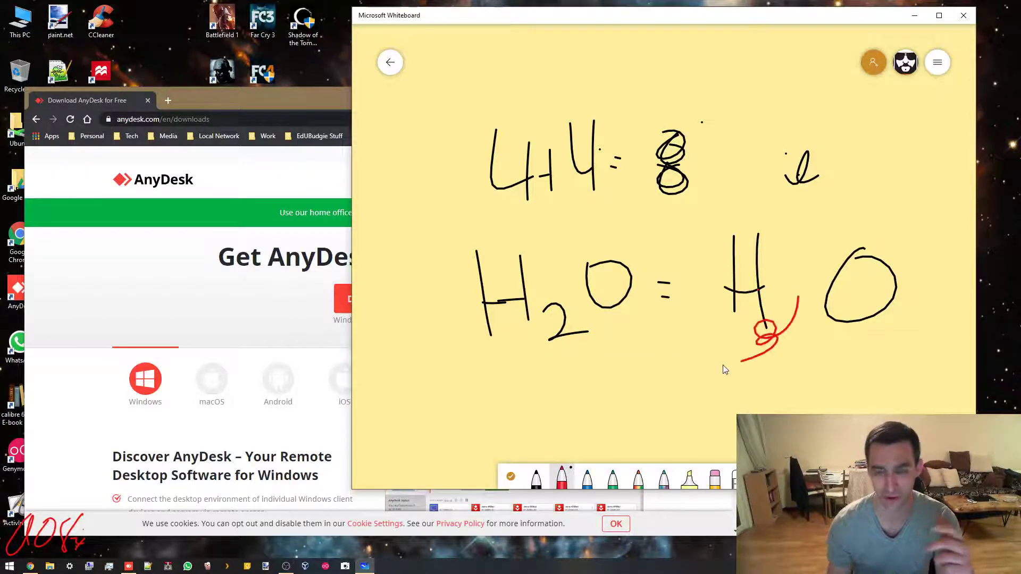